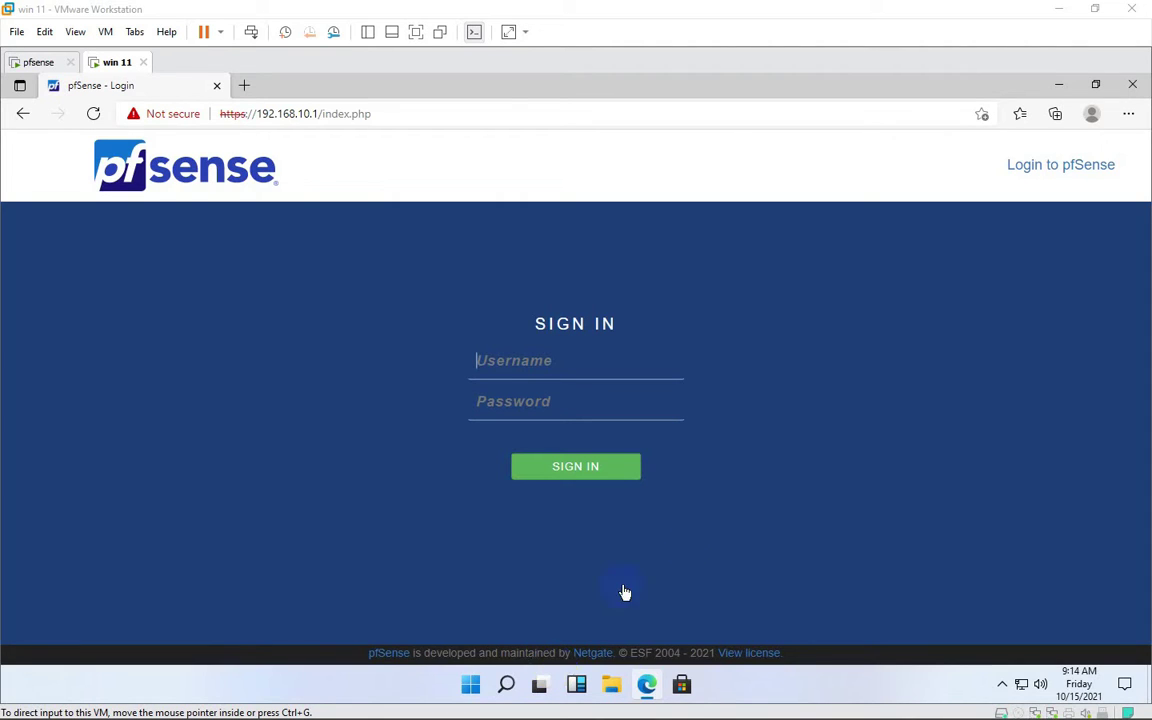
Sign in to pfSense as the saved admin user and look over the system dashboard
{"action": "left_click", "coordinate": [541, 363]}
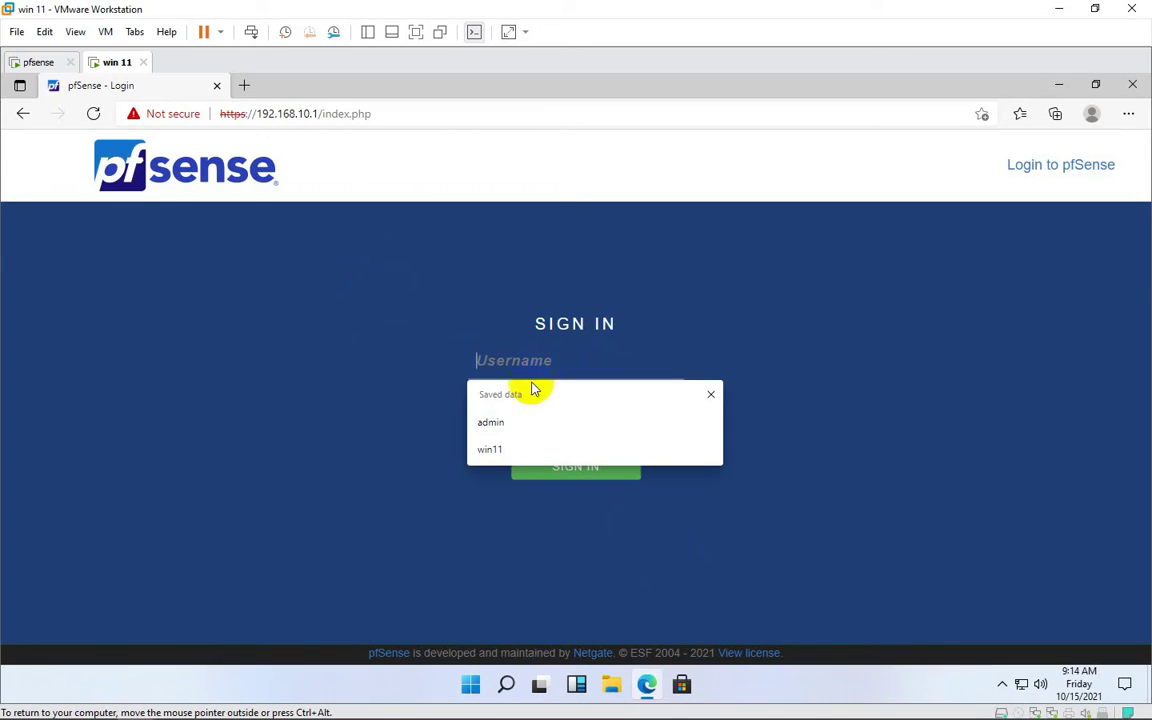
{"action": "left_click", "coordinate": [512, 421]}
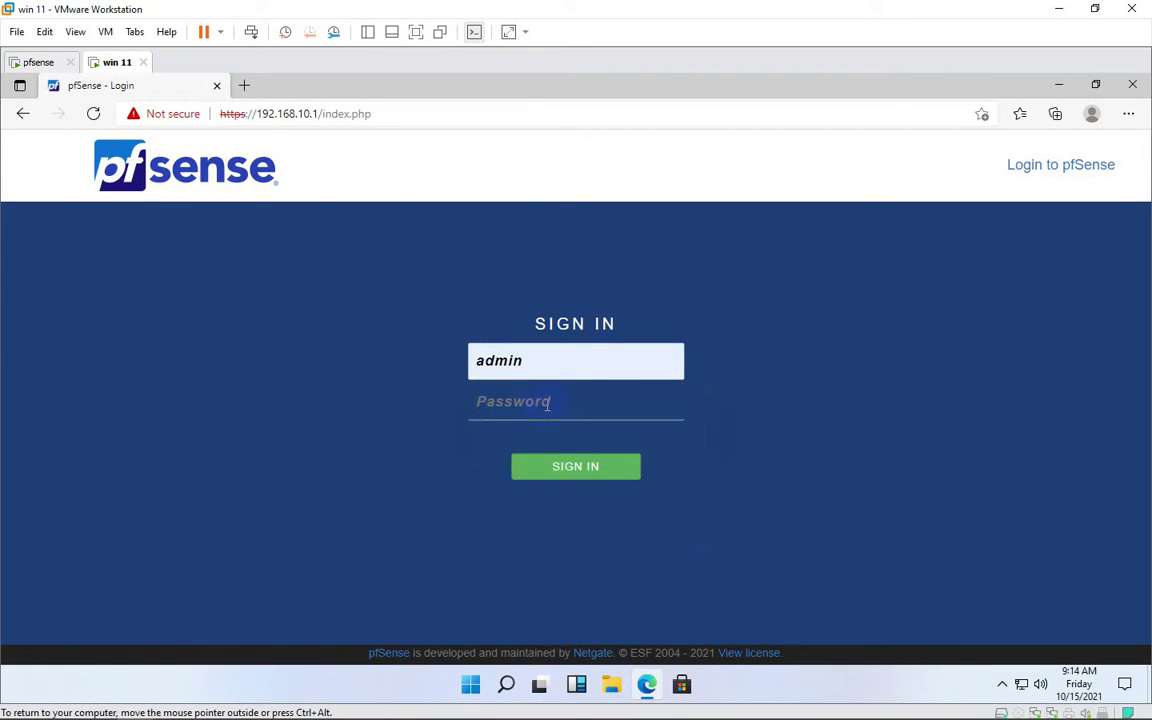
{"action": "key", "text": "Return"}
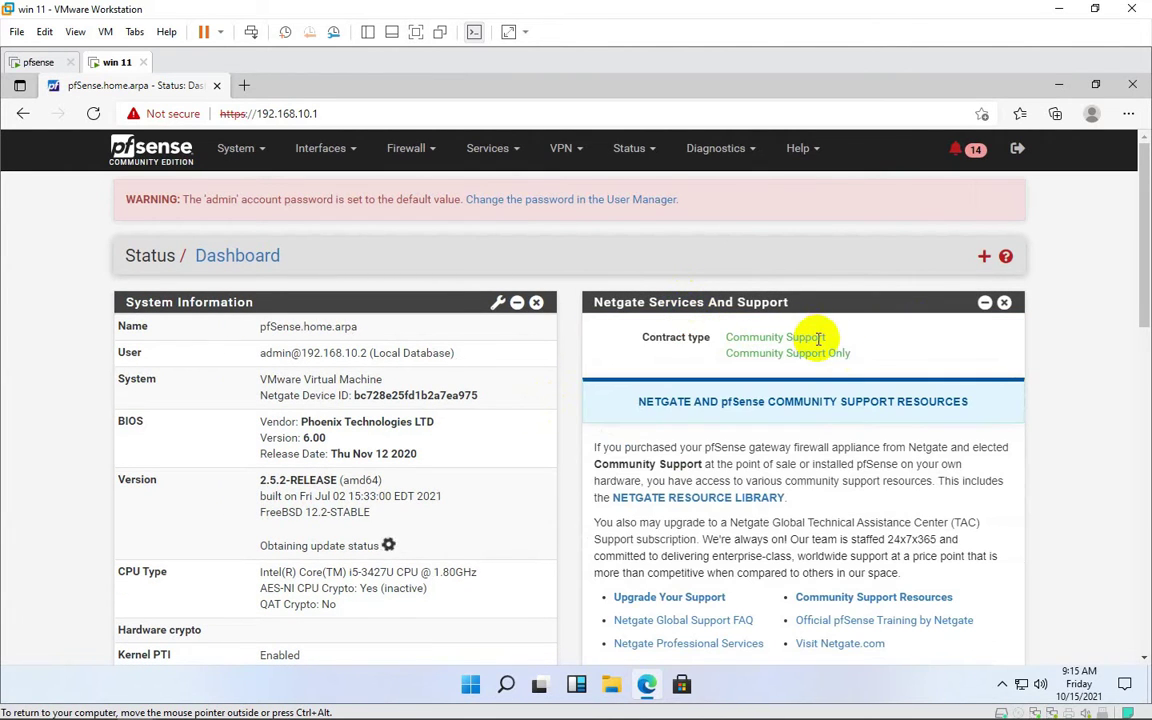
{"action": "scroll", "coordinate": [800, 372], "scroll_direction": "down", "scroll_amount": 2}
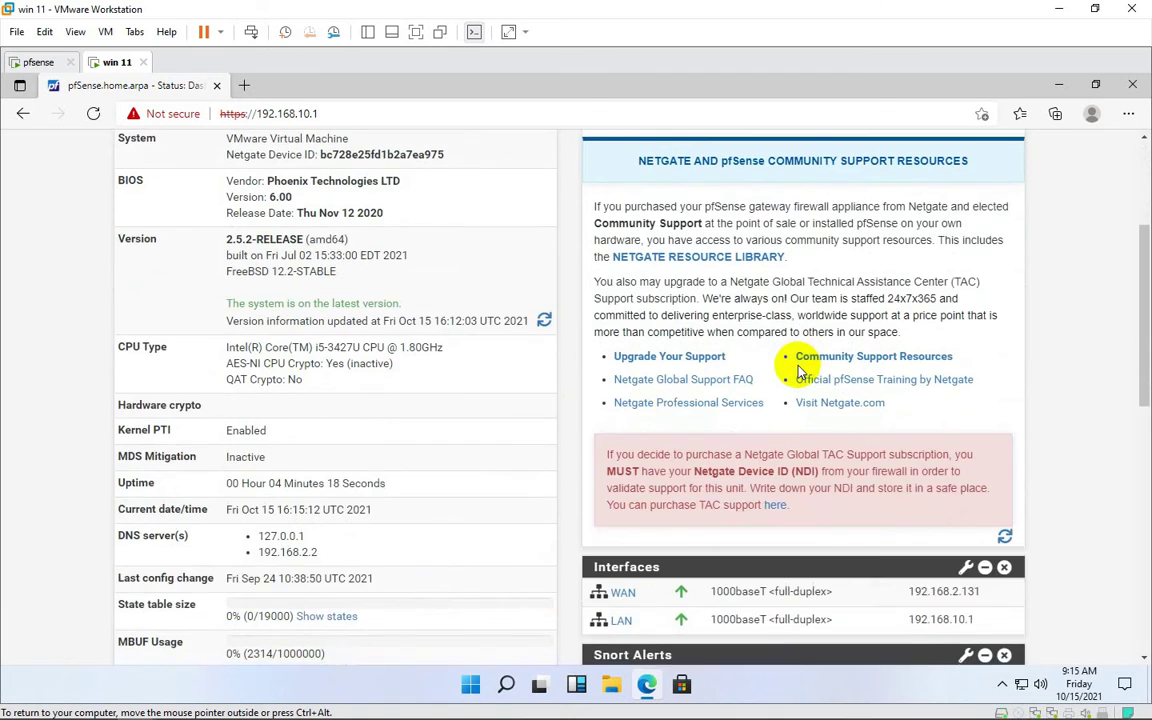
{"action": "scroll", "coordinate": [800, 372], "scroll_direction": "up", "scroll_amount": 3}
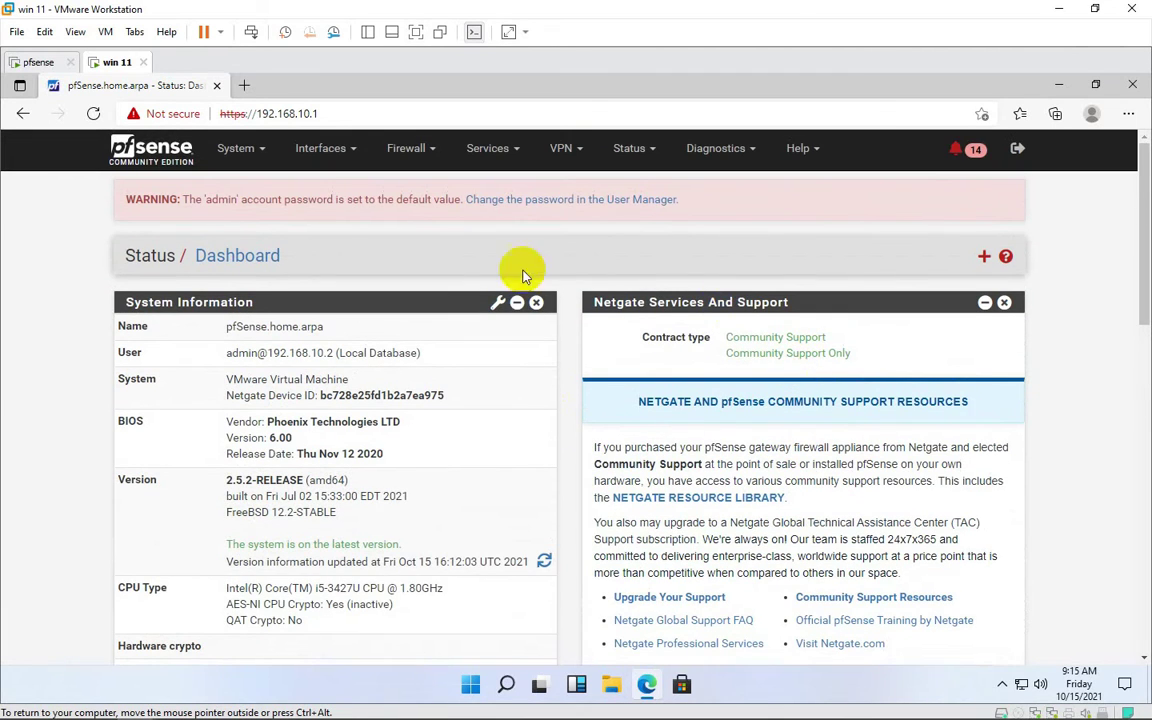
Search Package Manager's Available Packages for 'ntopng' to list only ntopng 0.8.13_10
{"action": "left_click", "coordinate": [238, 148]}
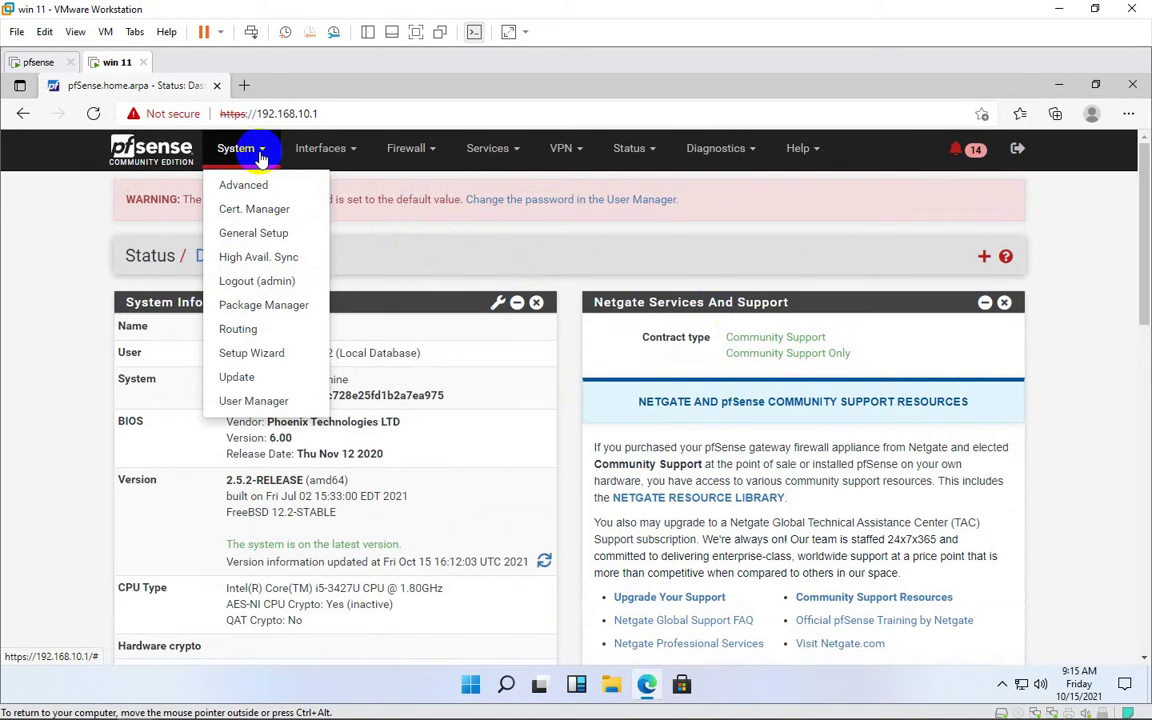
{"action": "left_click", "coordinate": [278, 304]}
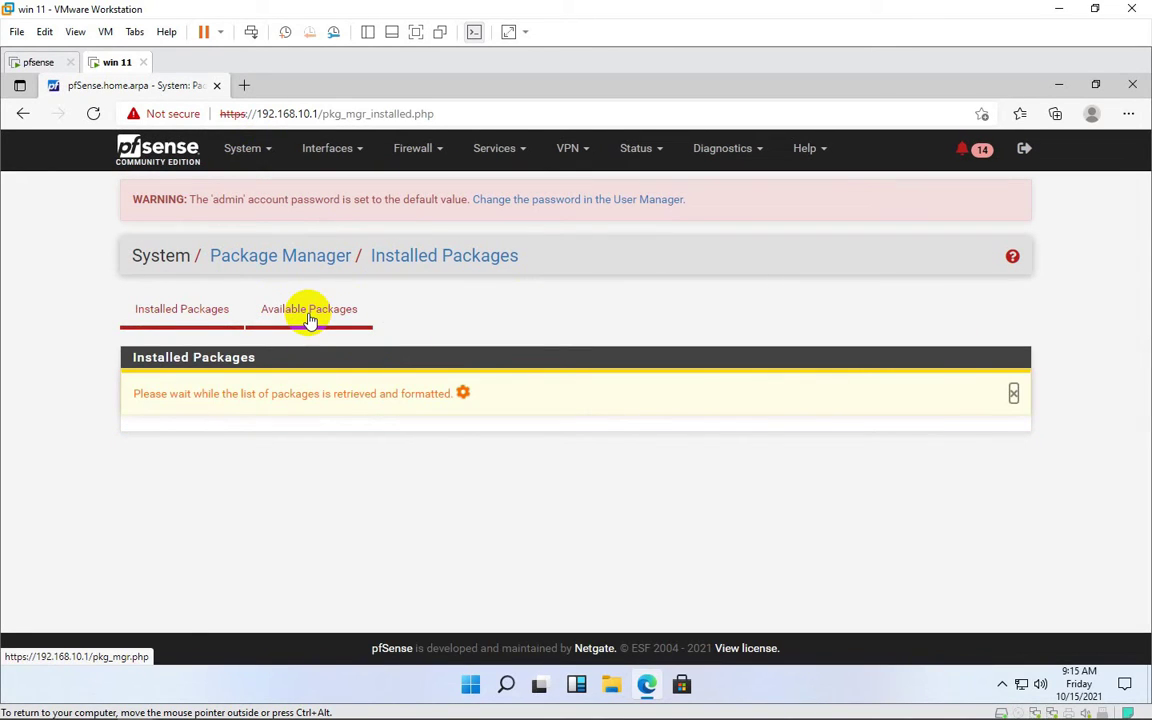
{"action": "left_click", "coordinate": [309, 316]}
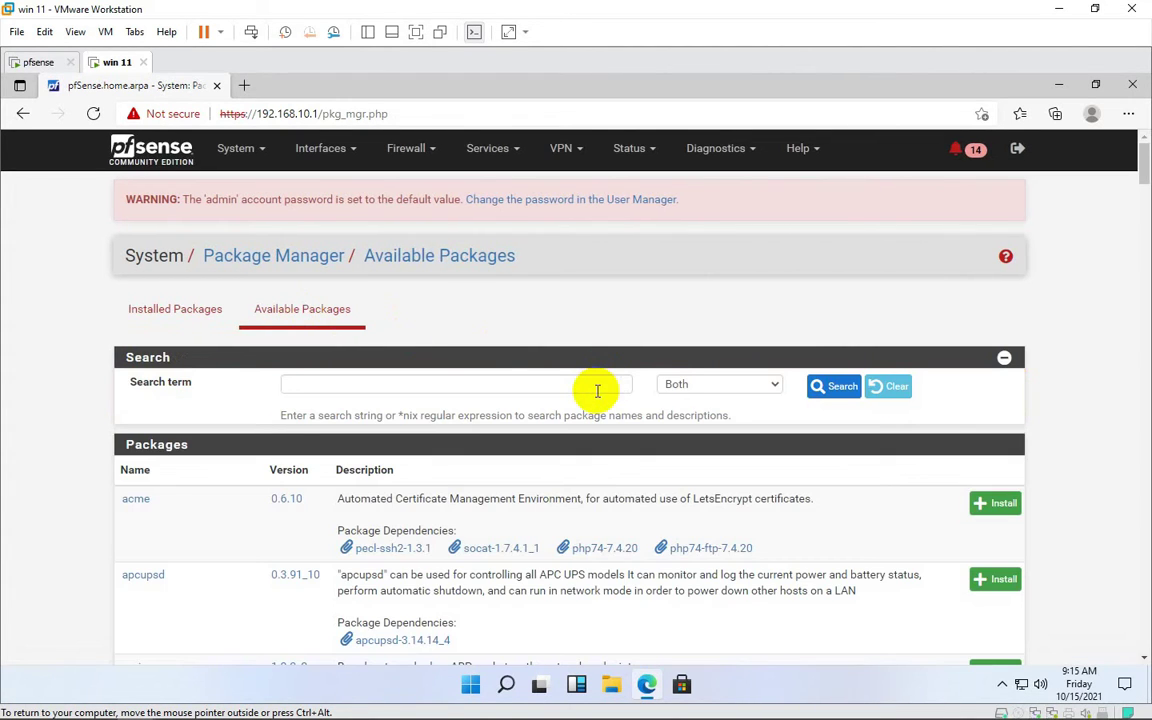
{"action": "left_click", "coordinate": [596, 386]}
{"action": "type", "text": "nt"}
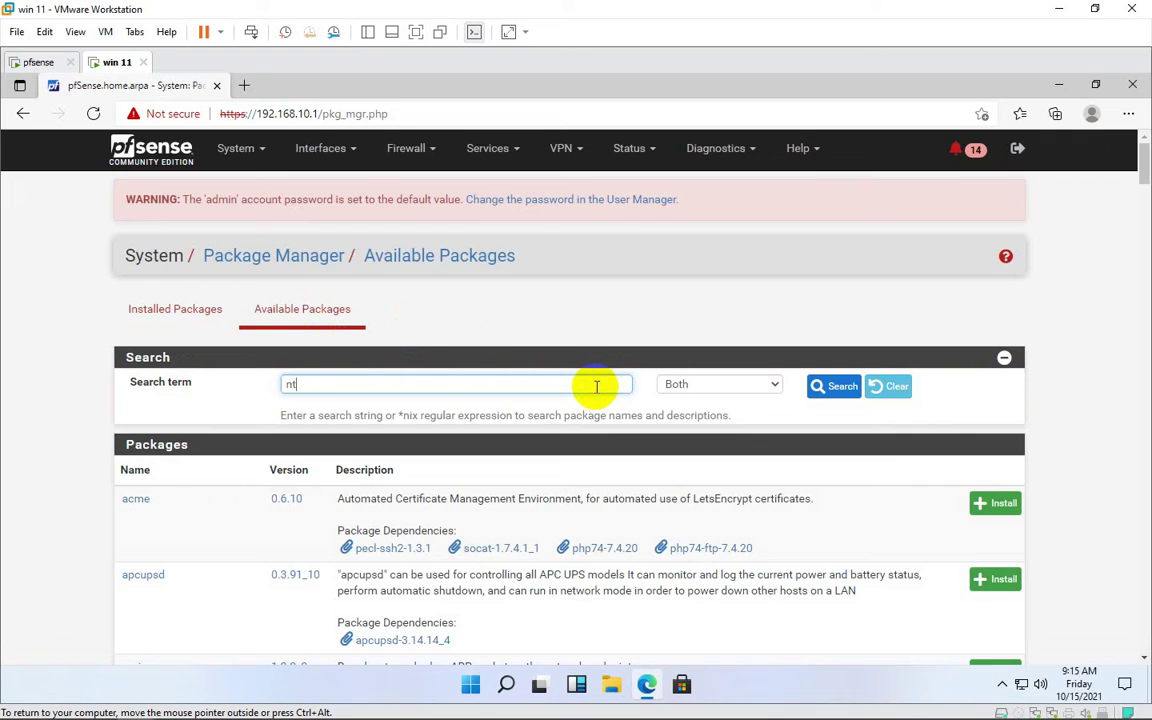
{"action": "type", "text": "opng"}
{"action": "key", "text": "Return"}
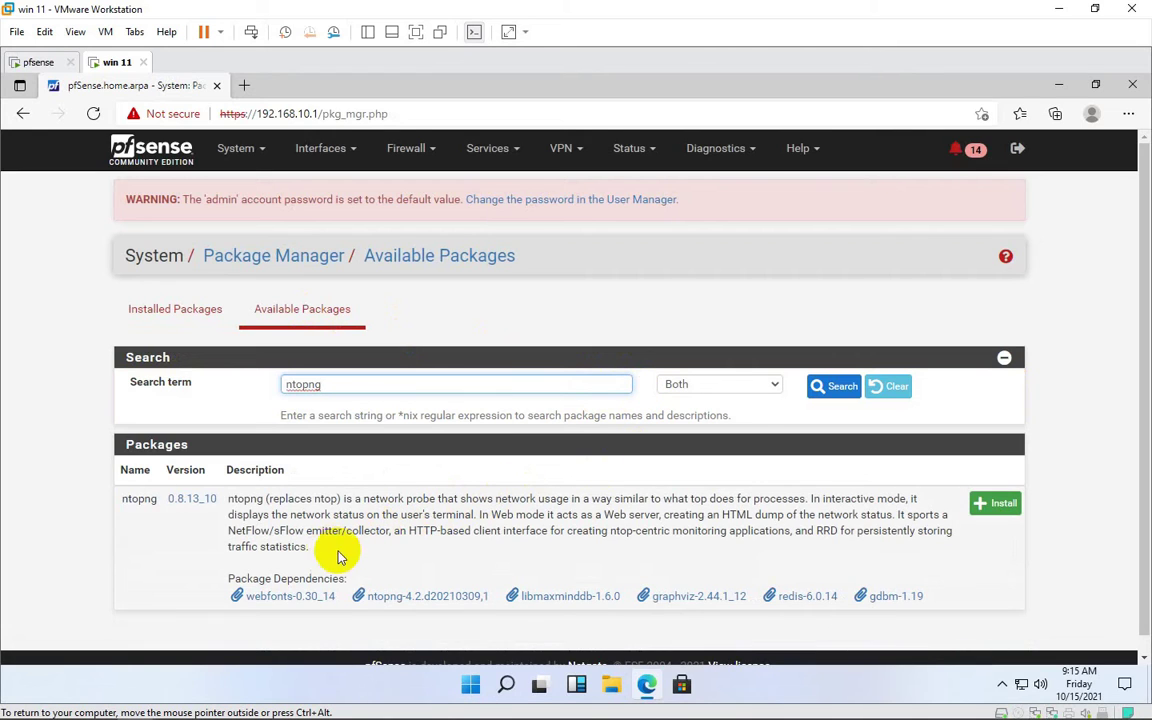
Install the ntopng package, confirm it, and follow the install log to completion
{"action": "left_click", "coordinate": [1003, 505]}
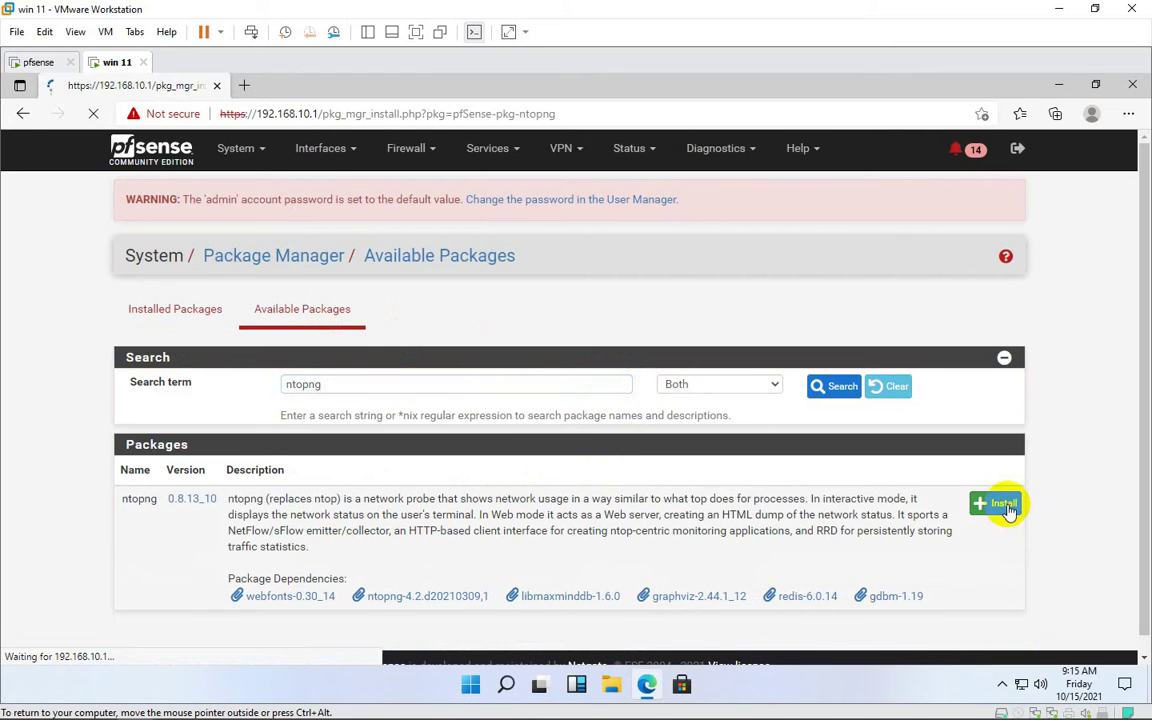
{"action": "left_click", "coordinate": [135, 391]}
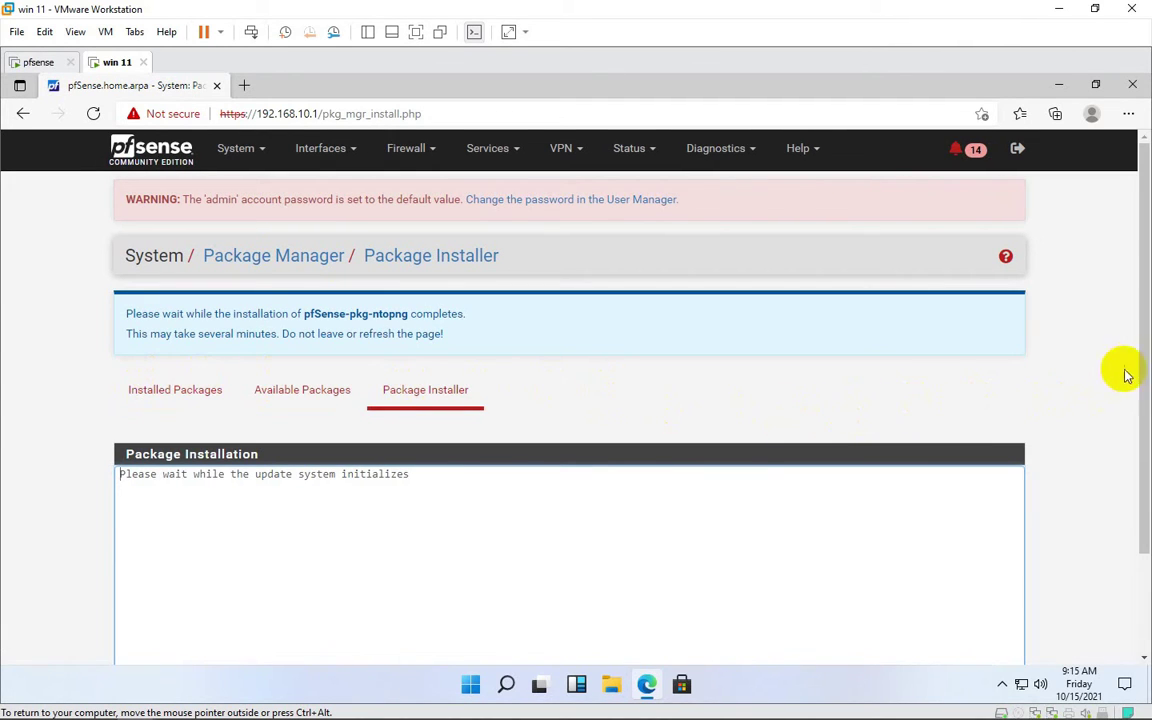
{"action": "left_click_drag", "start_coordinate": [1140, 358], "coordinate": [1143, 421]}
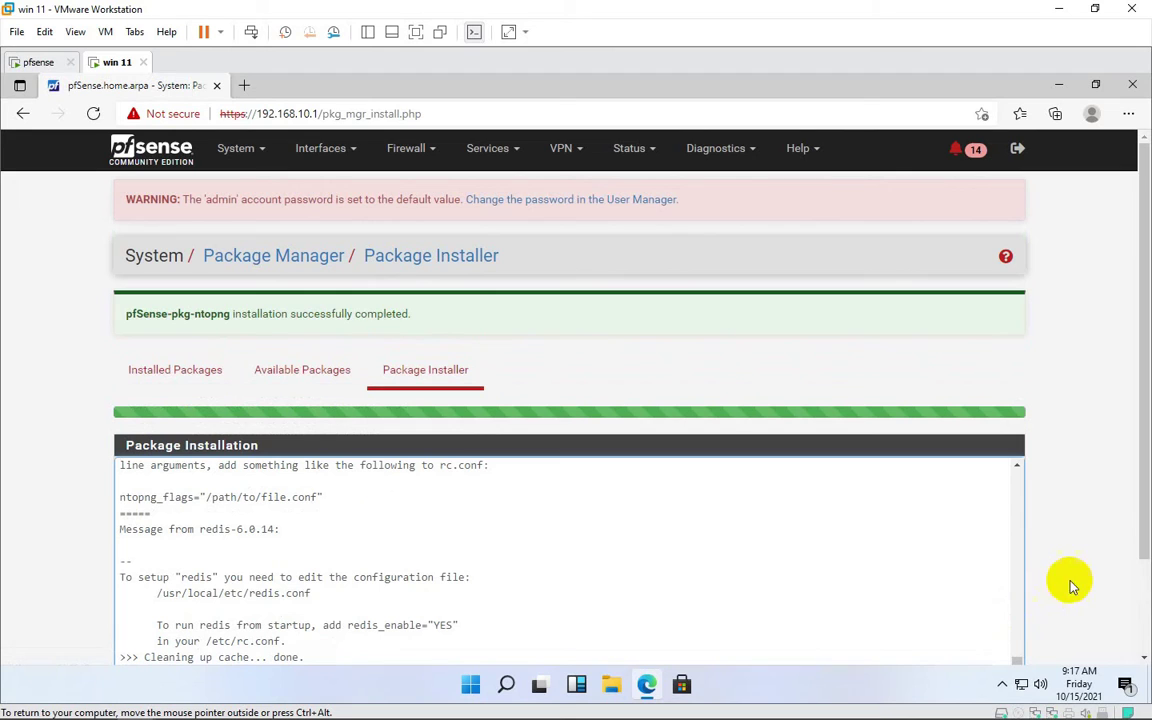
{"action": "left_click_drag", "start_coordinate": [1144, 541], "coordinate": [1138, 627]}
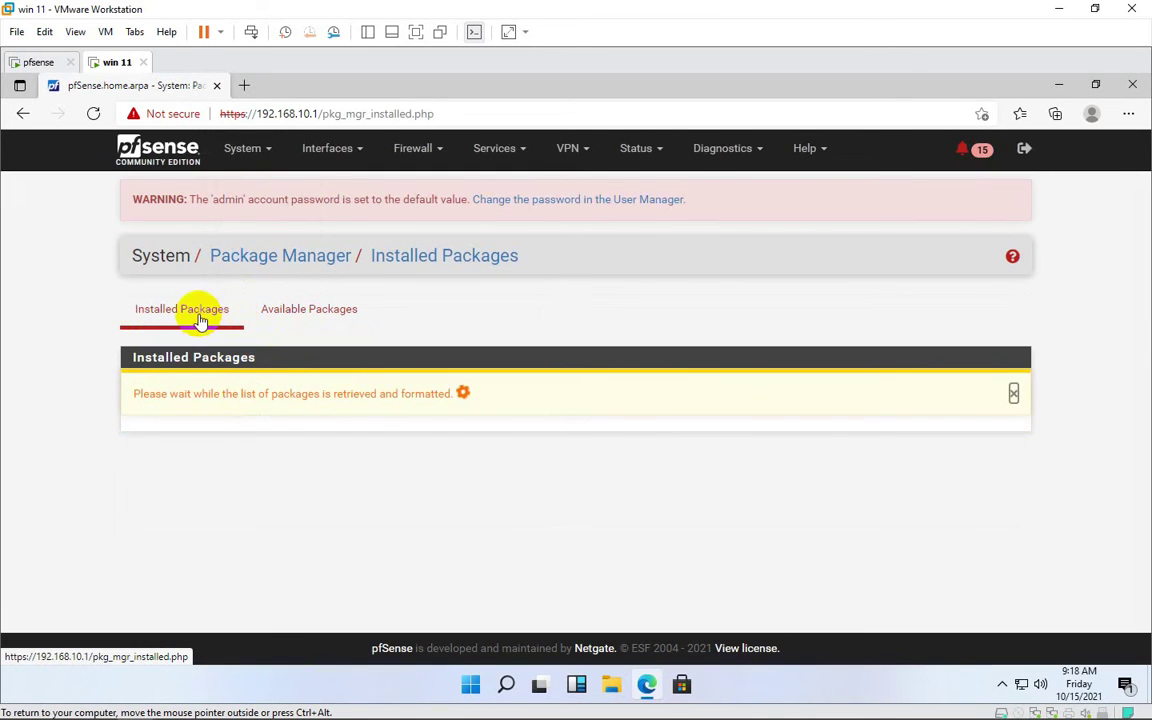
Check that ntopng 0.8.13_10 is installed, then go to Diagnostics > ntopng Settings
{"action": "scroll", "coordinate": [195, 395], "scroll_direction": "down", "scroll_amount": 1}
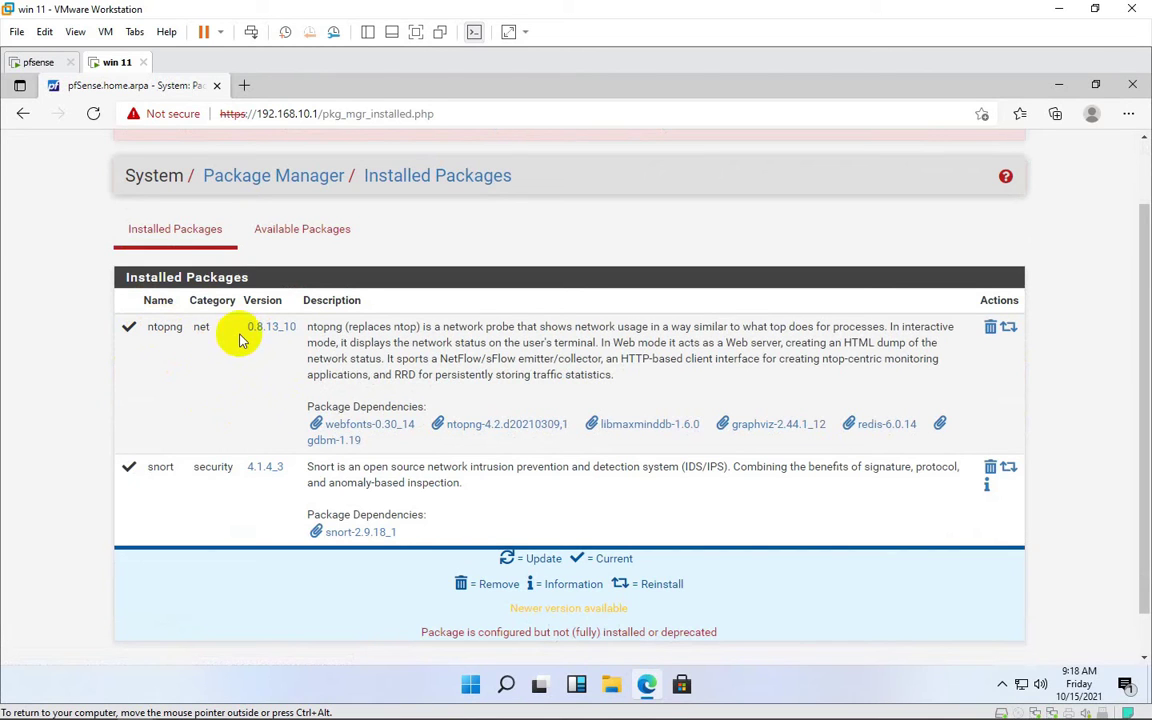
{"action": "scroll", "coordinate": [345, 287], "scroll_direction": "up", "scroll_amount": 1}
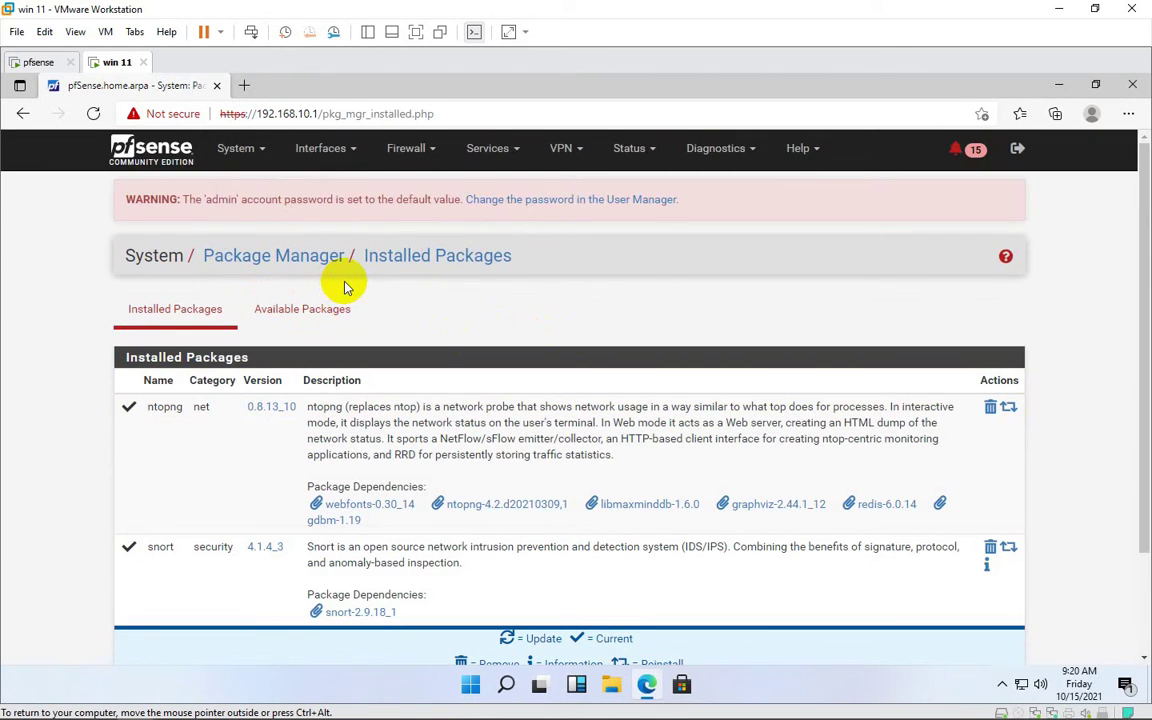
{"action": "left_click", "coordinate": [745, 149]}
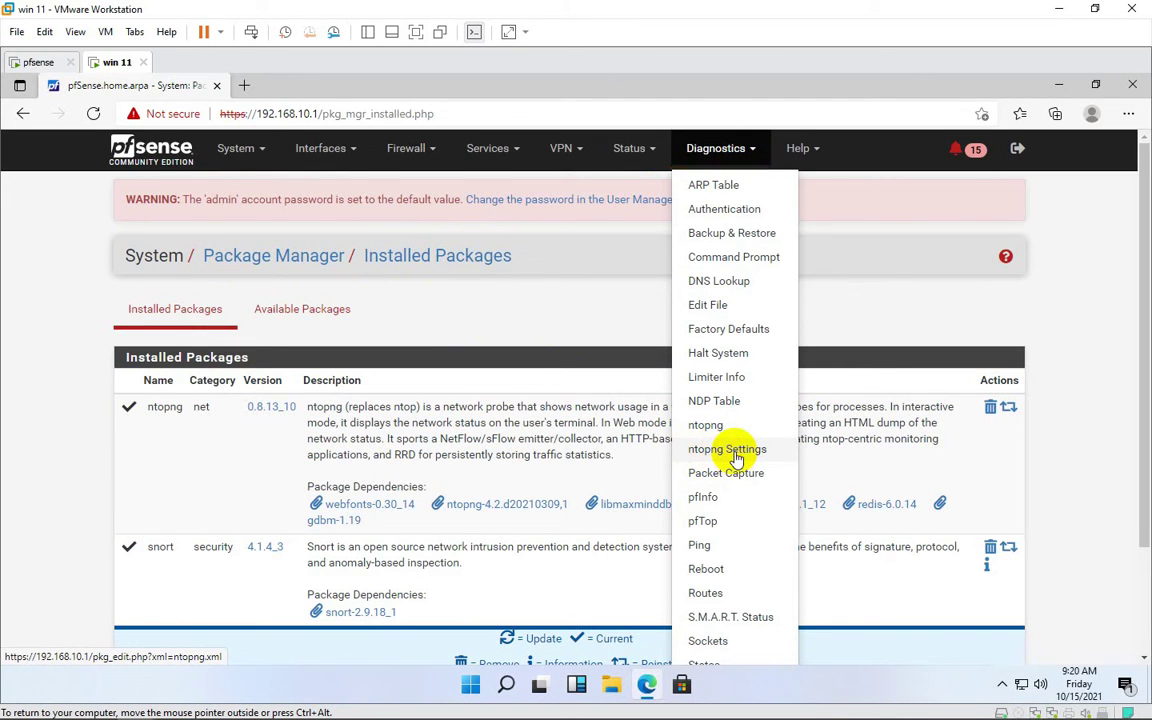
{"action": "left_click", "coordinate": [735, 452]}
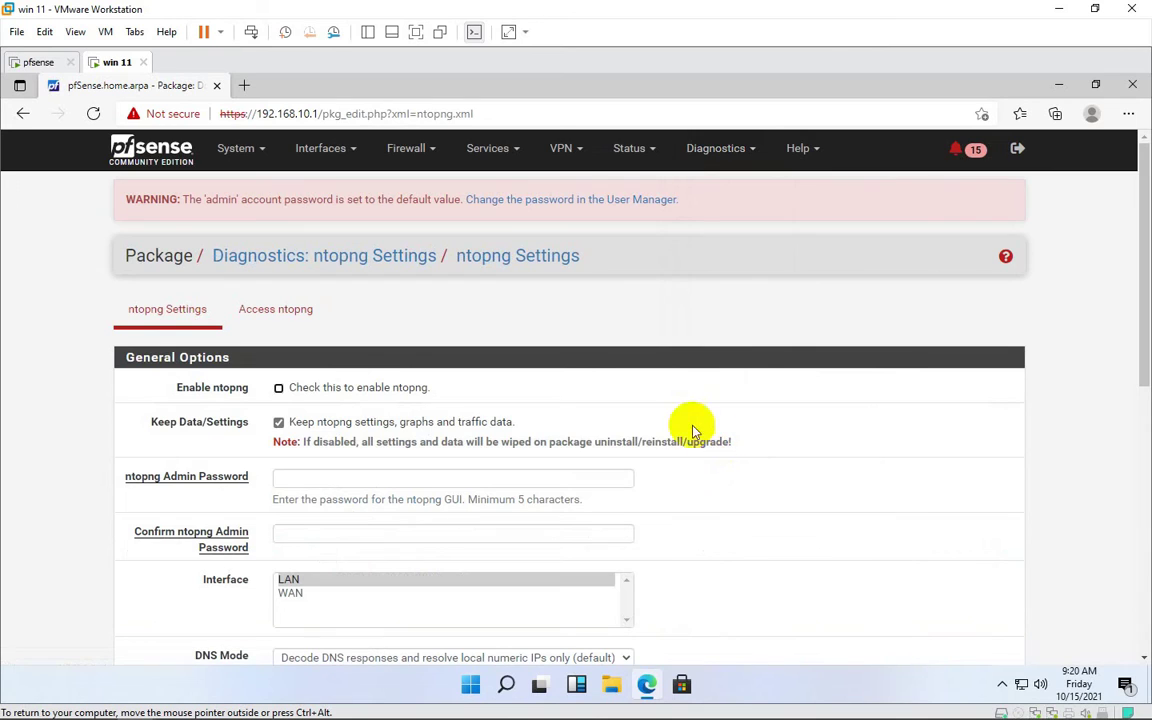
Enable ntopng and enter and confirm its admin password
{"action": "left_click", "coordinate": [279, 389]}
{"action": "scroll", "coordinate": [600, 340], "scroll_direction": "down", "scroll_amount": 3}
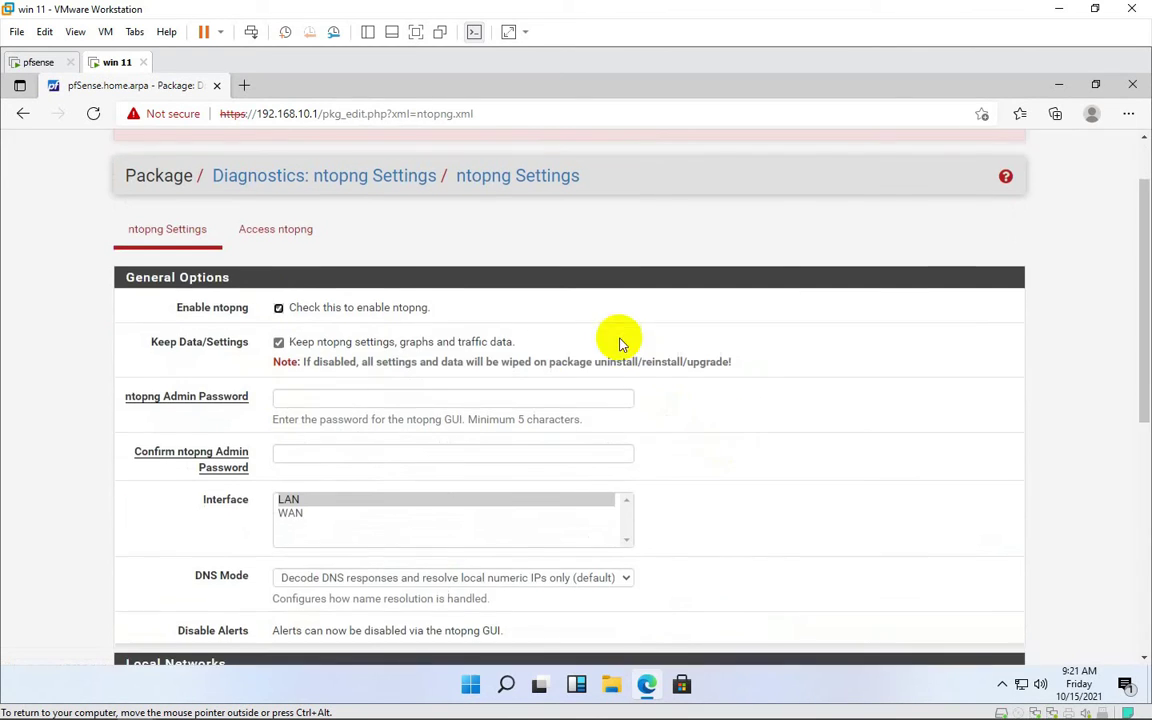
{"action": "left_click", "coordinate": [311, 317]}
{"action": "type", "text": "•••••"}
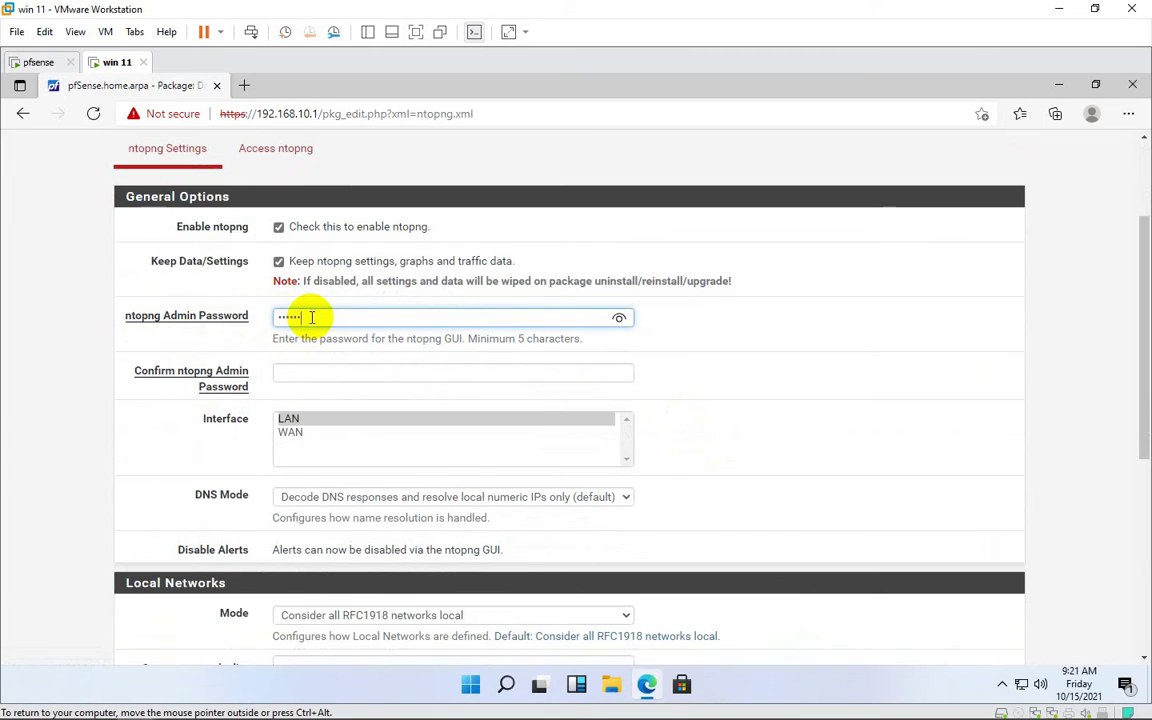
{"action": "left_click", "coordinate": [314, 377]}
{"action": "type", "text": "••••••"}
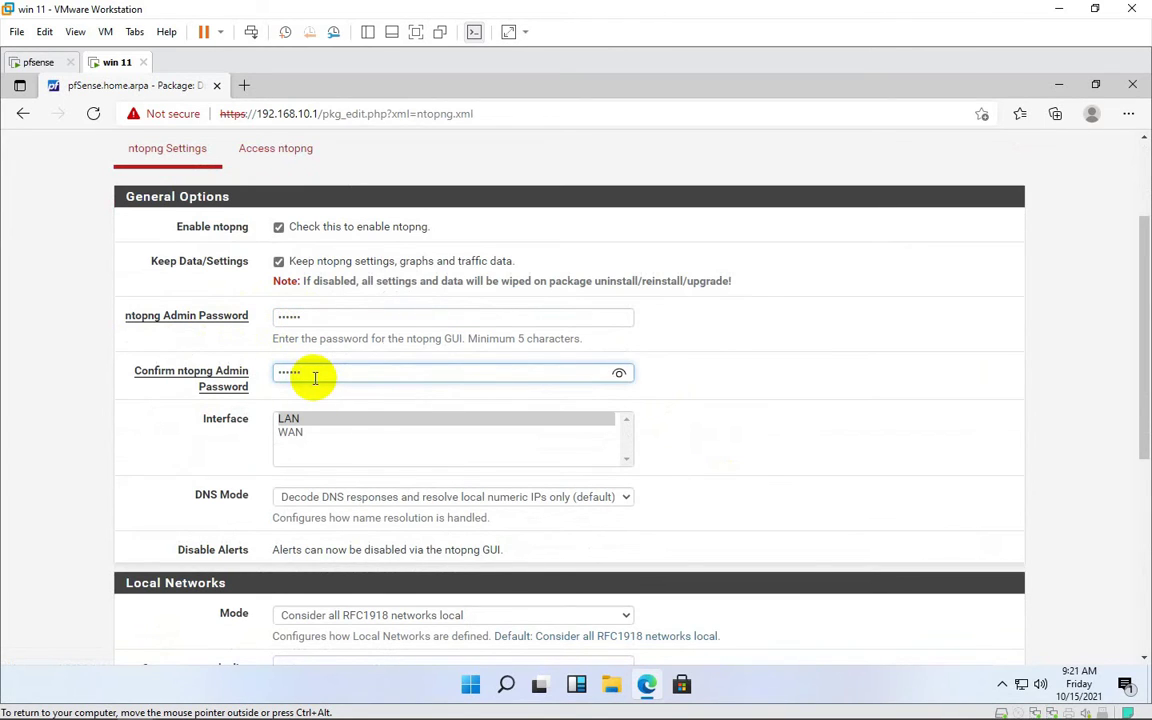
Select LAN as the monitored interface and keep the default local networks mode
{"action": "left_click", "coordinate": [509, 417]}
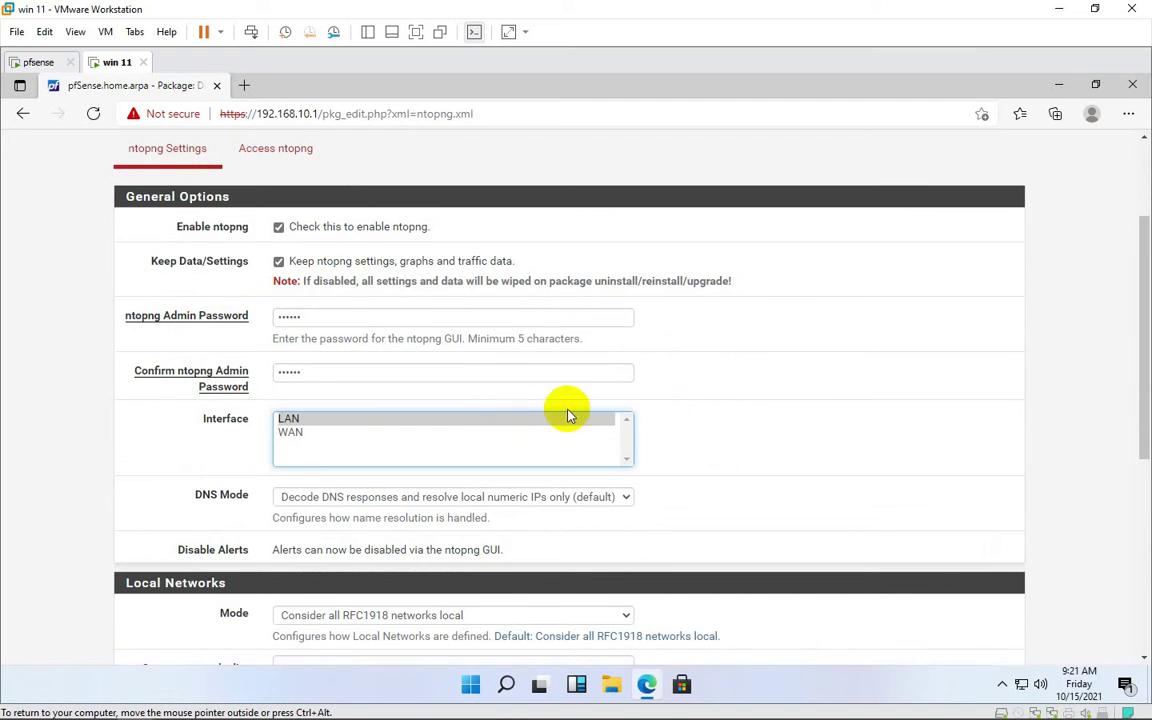
{"action": "scroll", "coordinate": [660, 390], "scroll_direction": "down", "scroll_amount": 3}
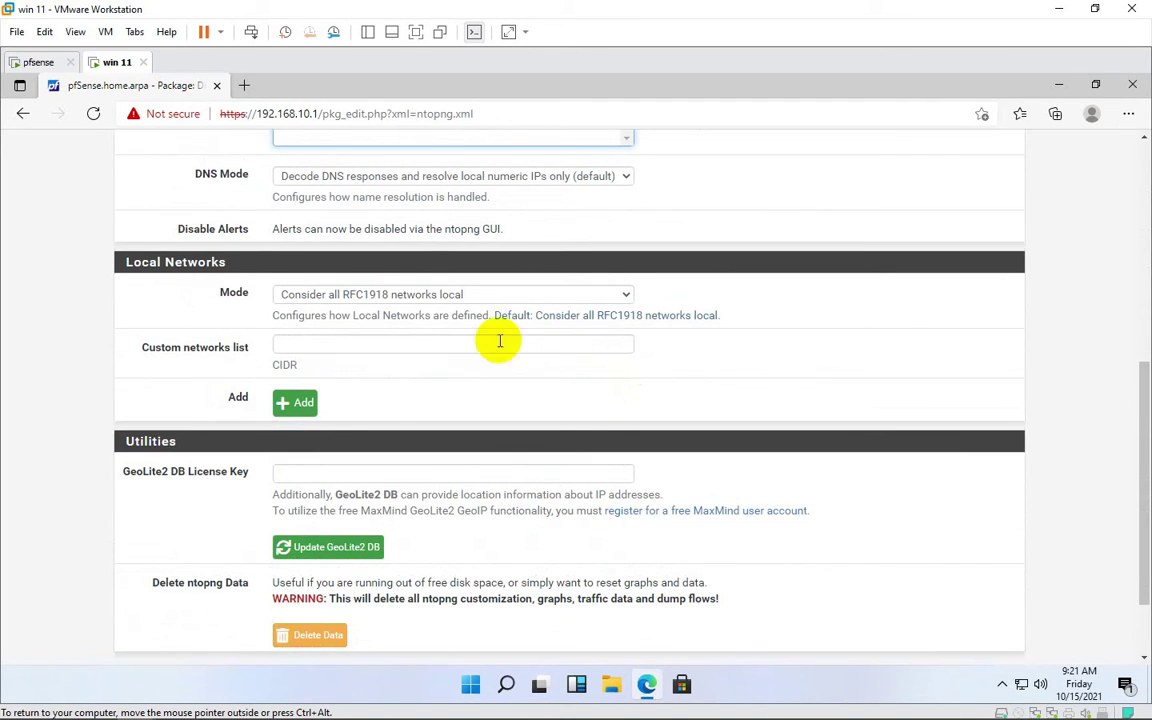
{"action": "left_click", "coordinate": [517, 296]}
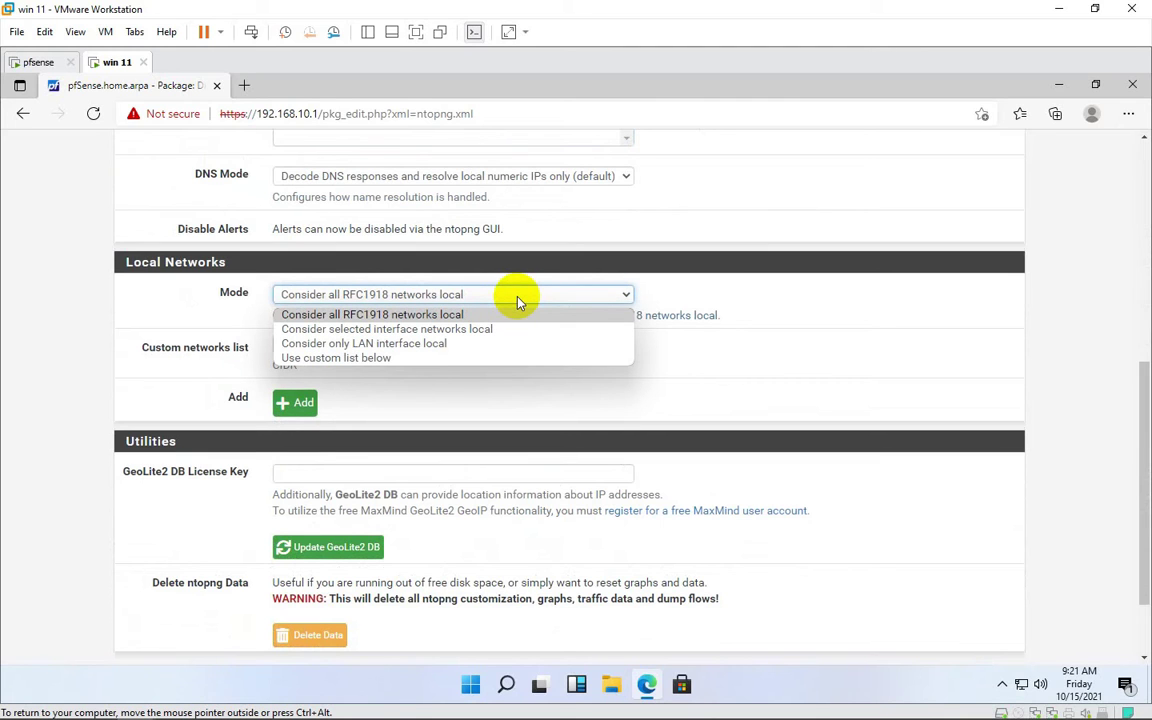
{"action": "left_click", "coordinate": [735, 333]}
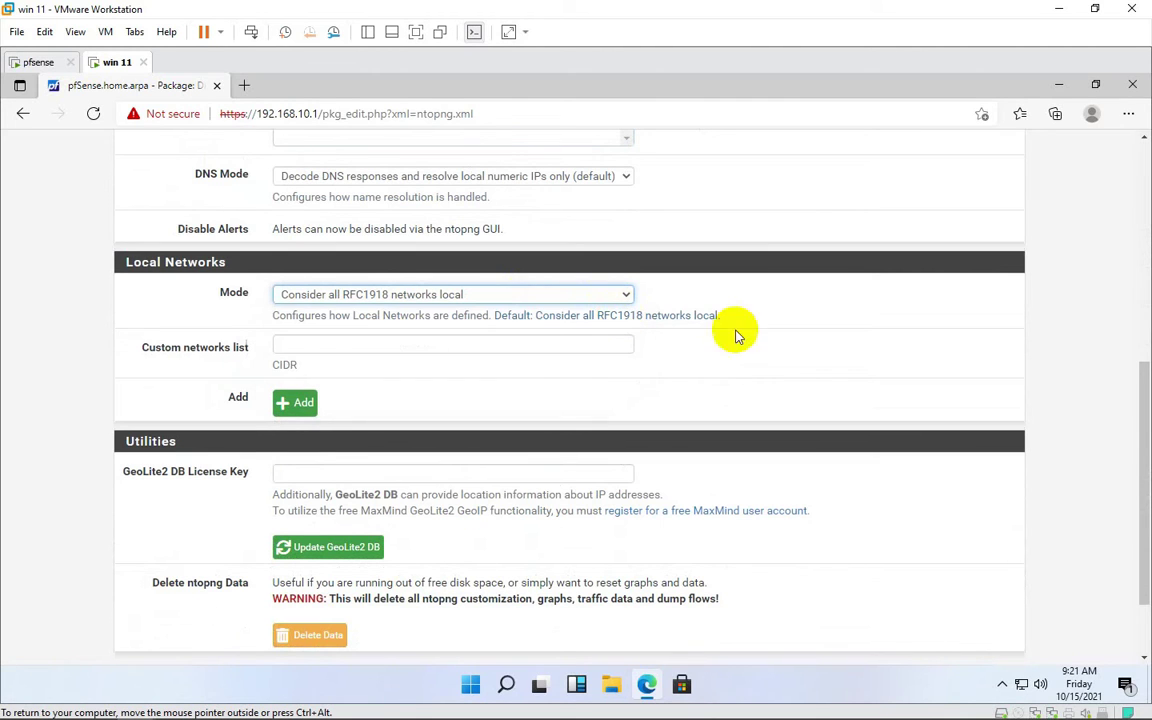
{"action": "scroll", "coordinate": [310, 425], "scroll_direction": "down", "scroll_amount": 3}
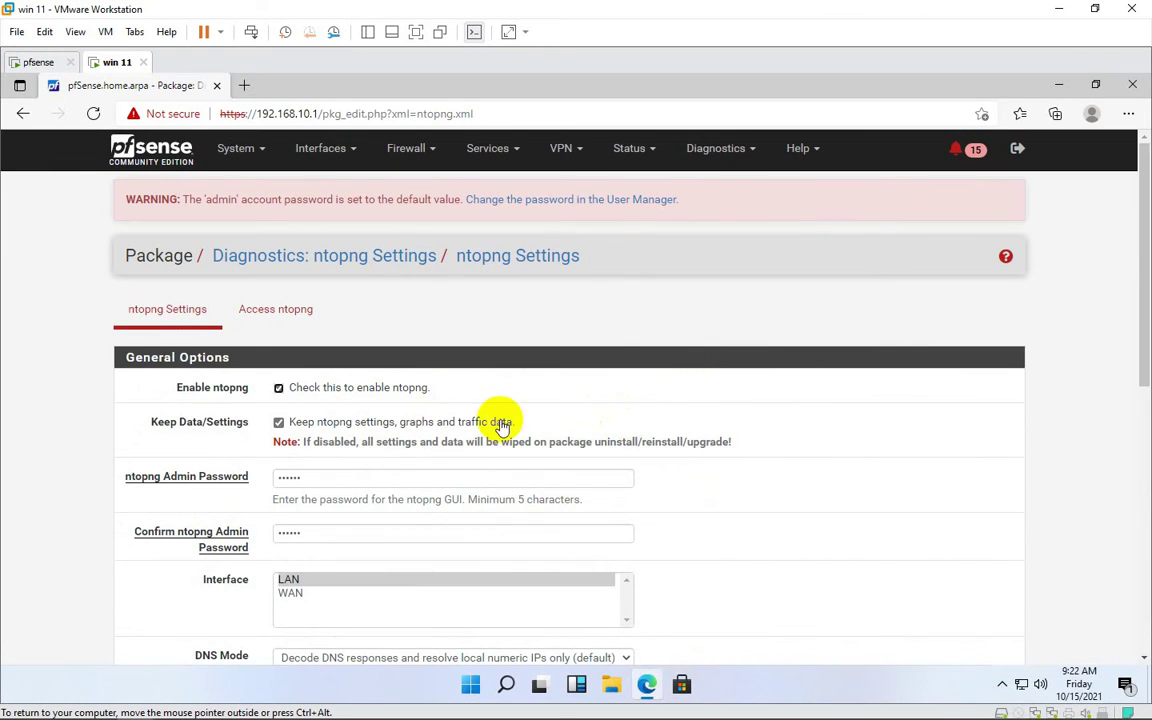
Log in to the ntopng web interface as admin, correcting the mistyped username and entering the password
{"action": "left_click", "coordinate": [300, 313]}
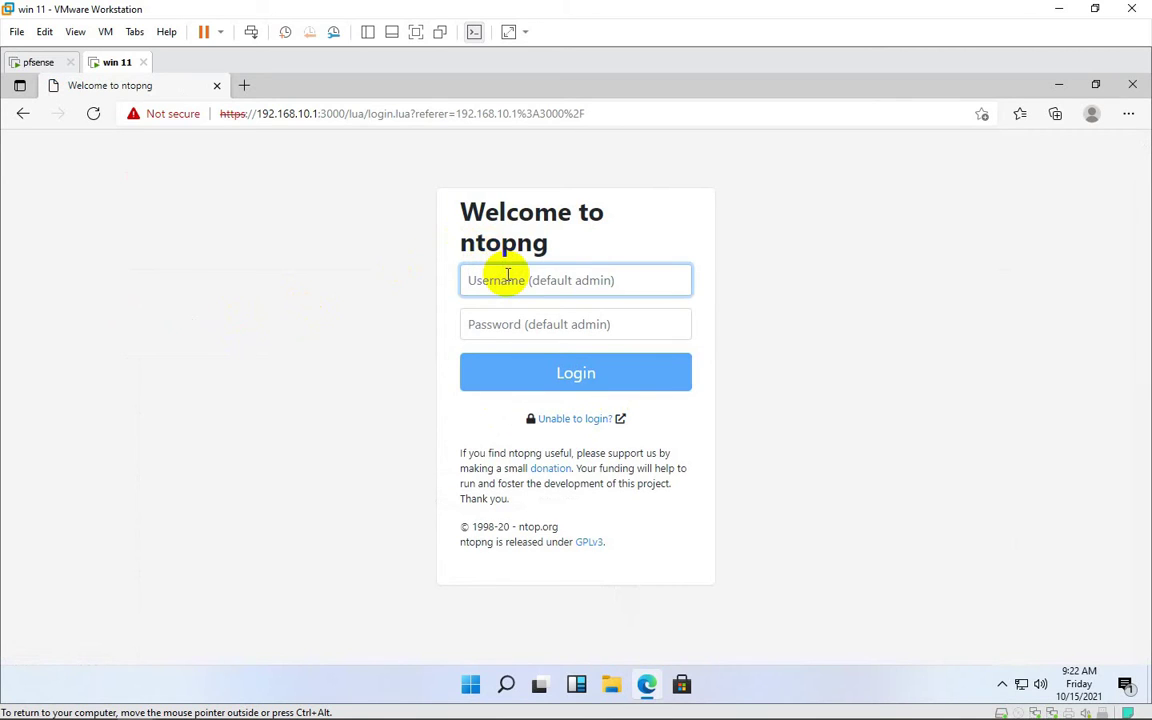
{"action": "left_click", "coordinate": [506, 326]}
{"action": "double_click", "coordinate": [539, 281]}
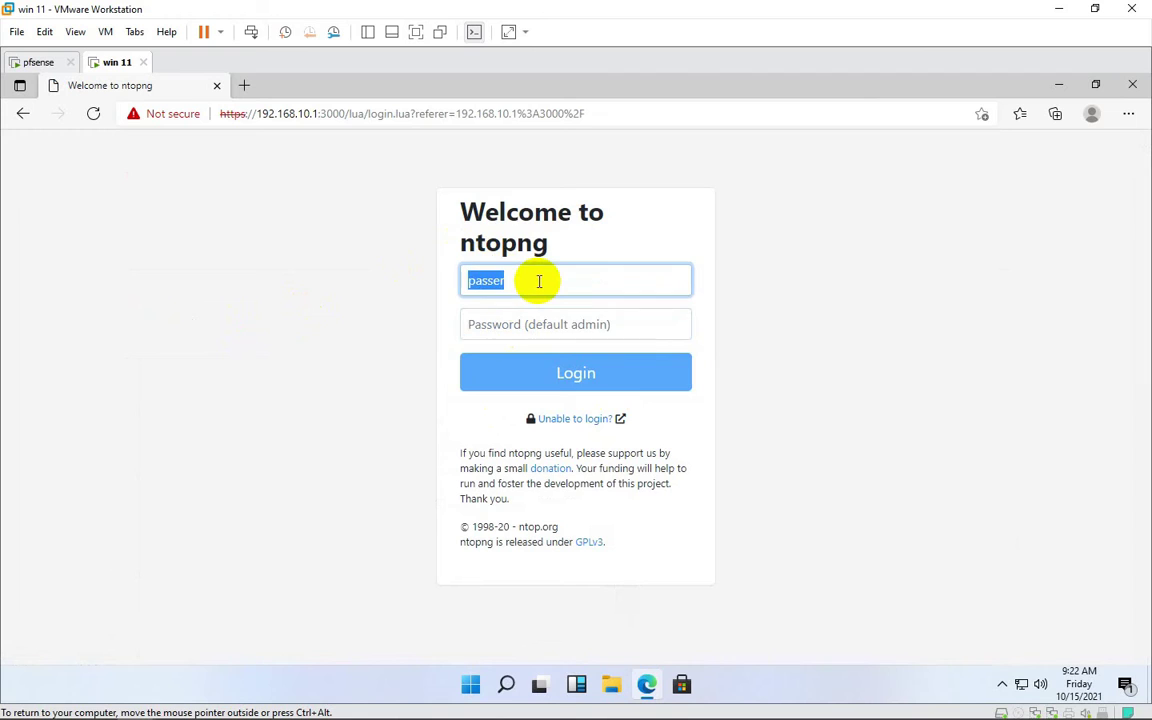
{"action": "type", "text": "adm"}
{"action": "left_click", "coordinate": [554, 323]}
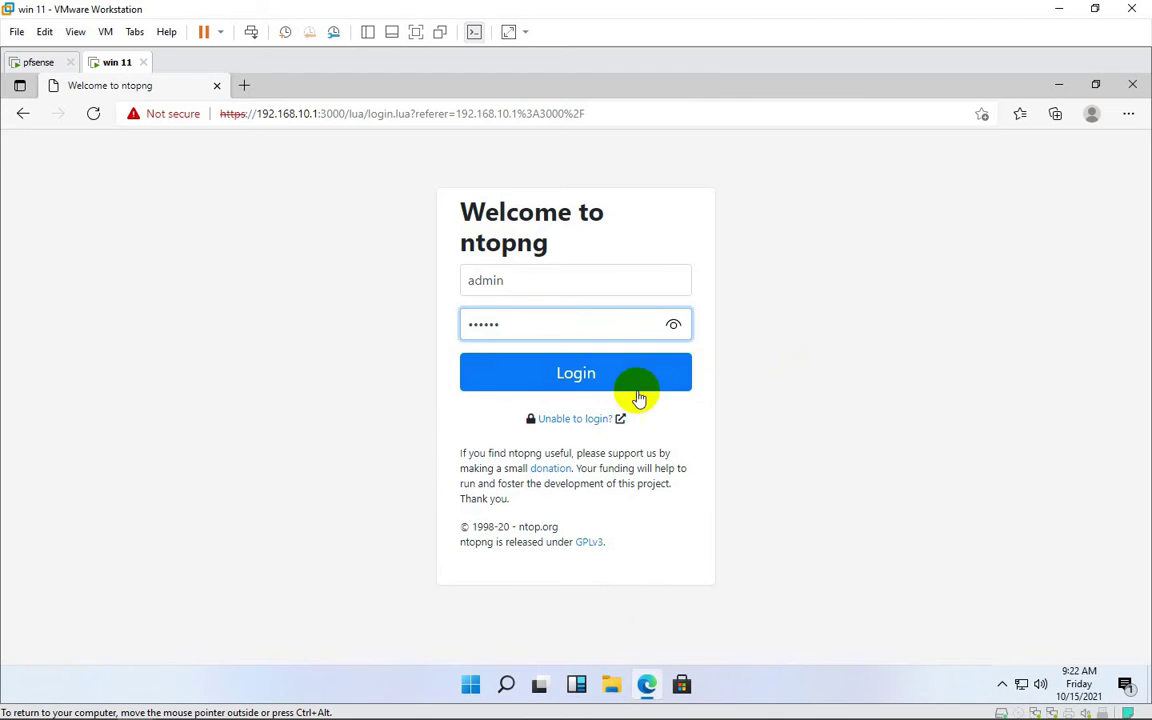
{"action": "left_click", "coordinate": [581, 388]}
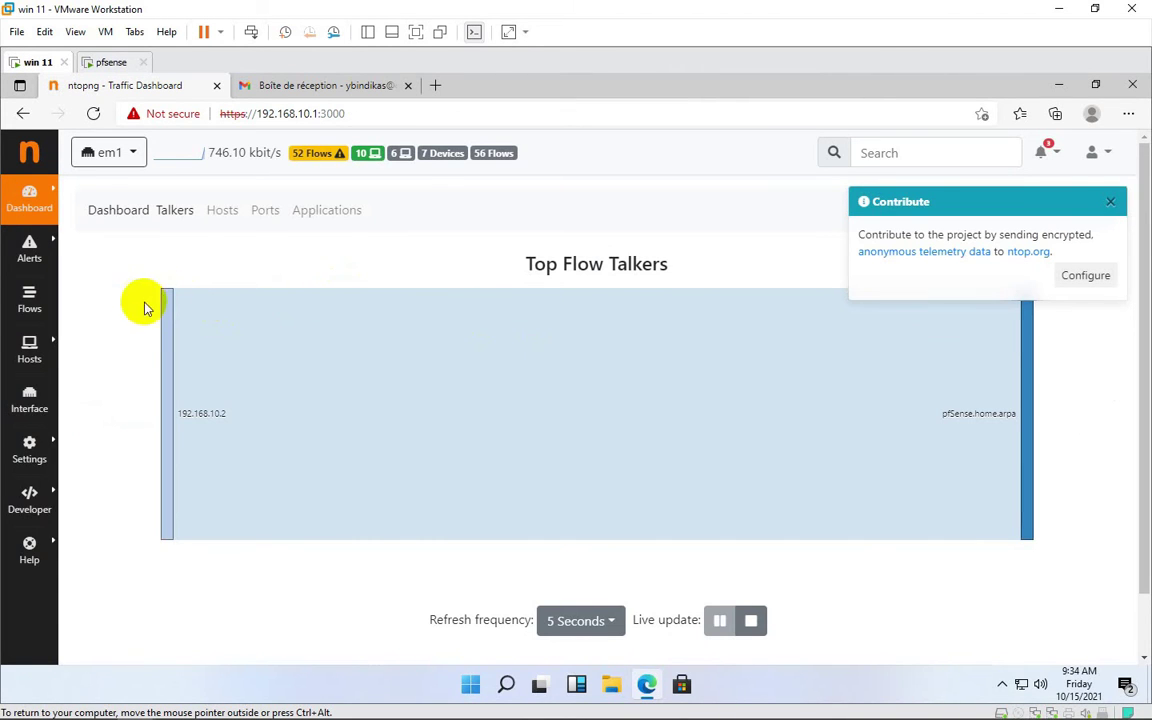
Dismiss the Contribute notice and briefly view the Hosts sidebar menu
{"action": "left_click", "coordinate": [1109, 201]}
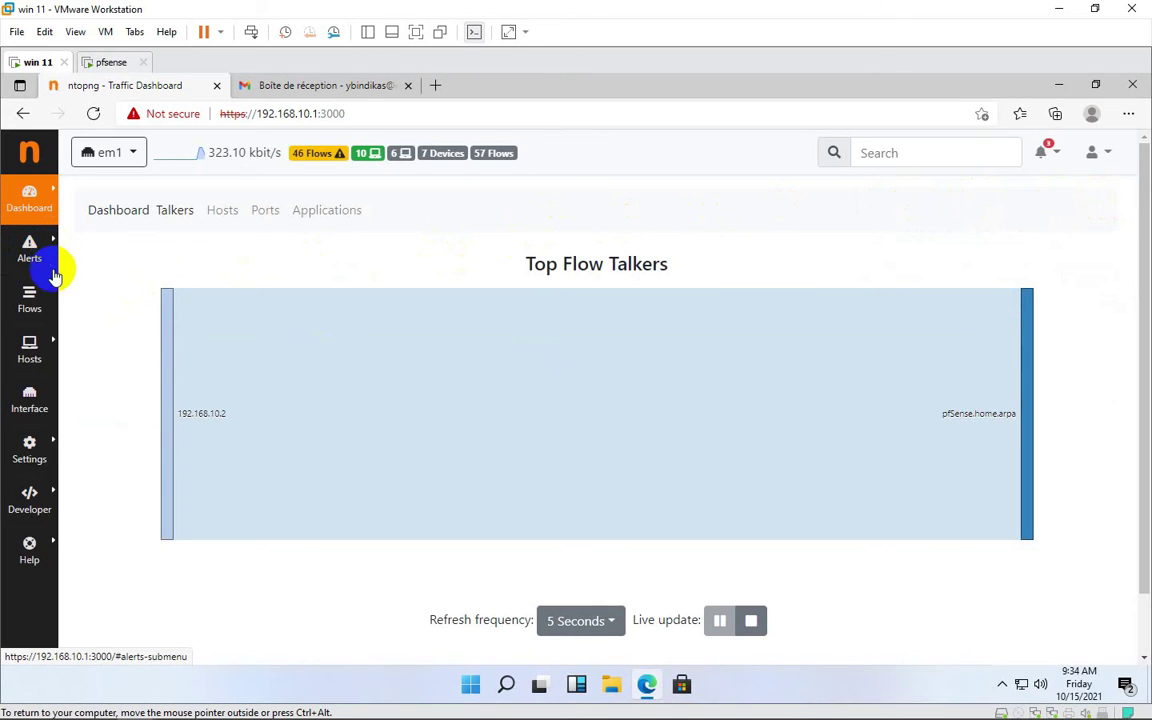
{"action": "left_click", "coordinate": [42, 345]}
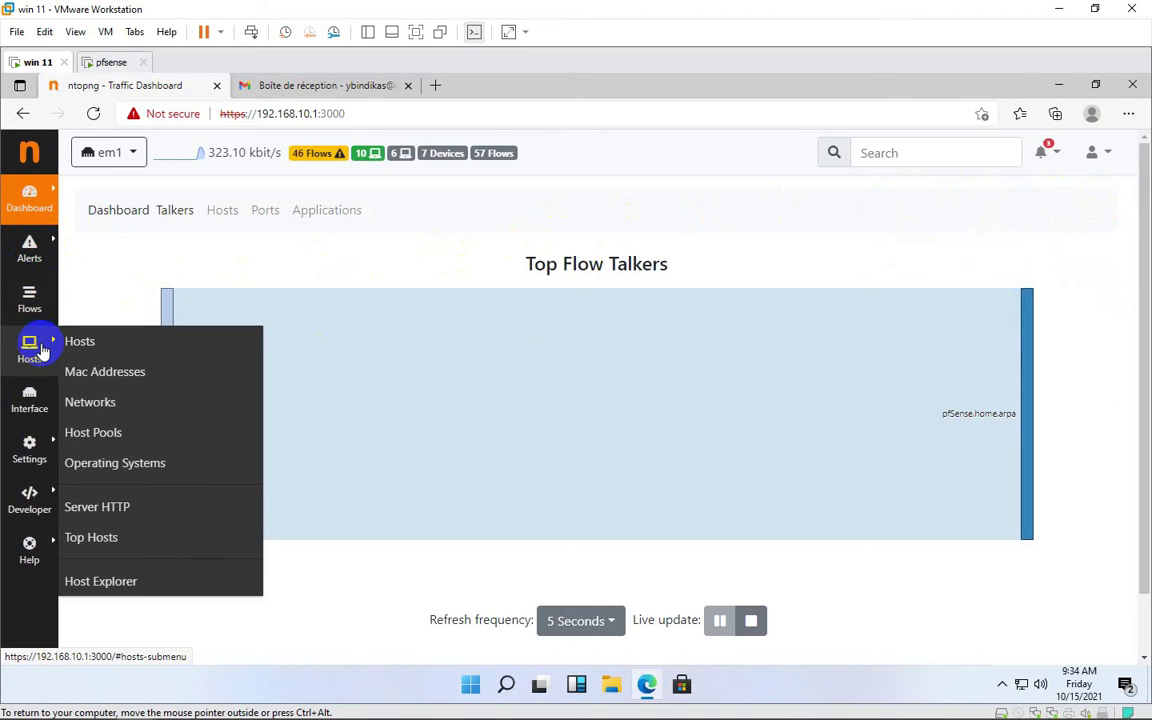
{"action": "left_click", "coordinate": [36, 410]}
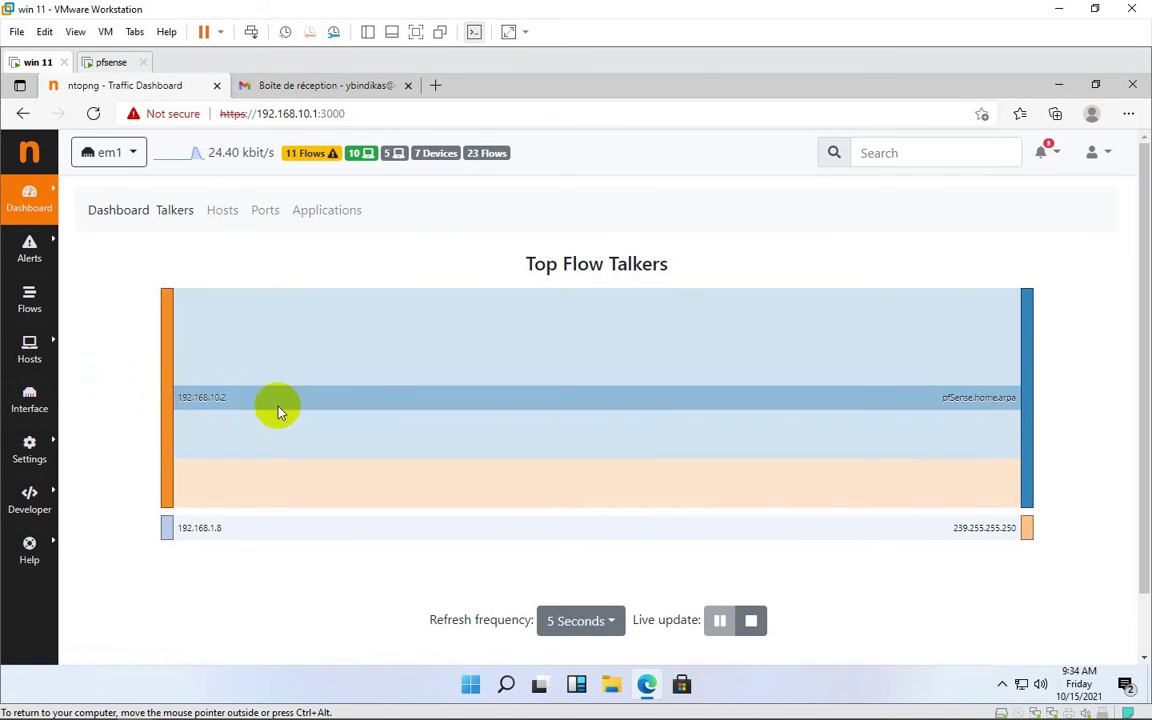
Open the em1 interface page showing 76.6% Local->Local and 5.4 MB total, then browse the sidebar menus
{"action": "left_click", "coordinate": [31, 412]}
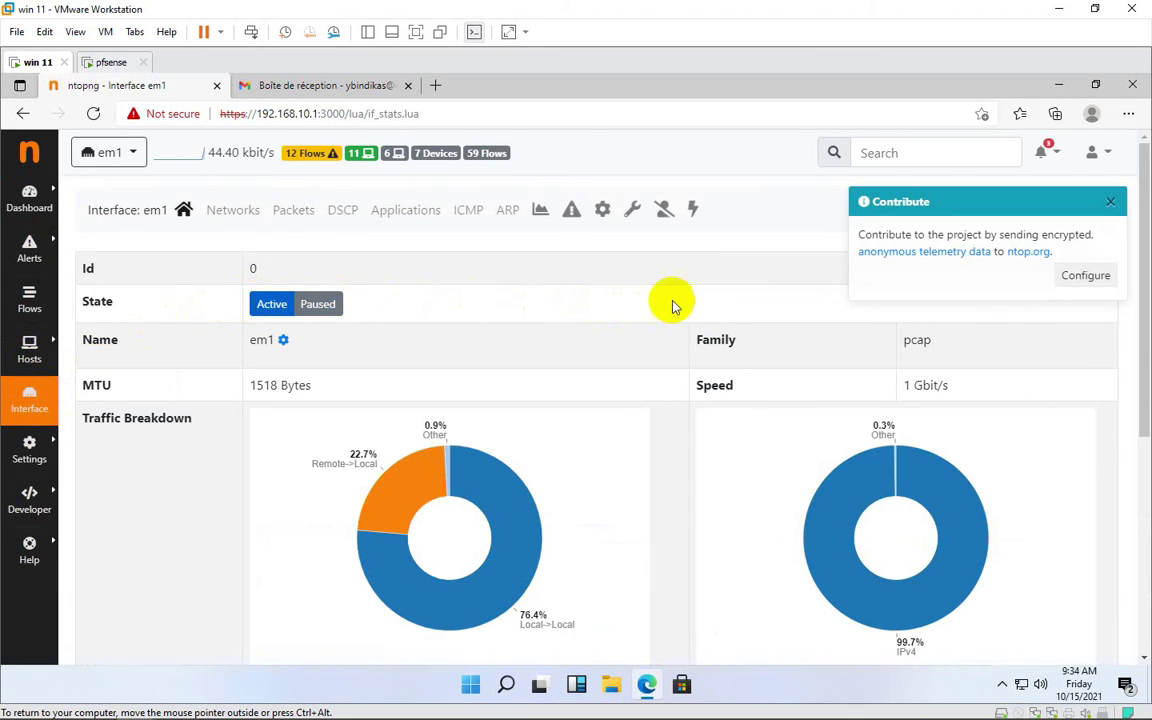
{"action": "left_click_drag", "start_coordinate": [1145, 355], "coordinate": [1145, 400]}
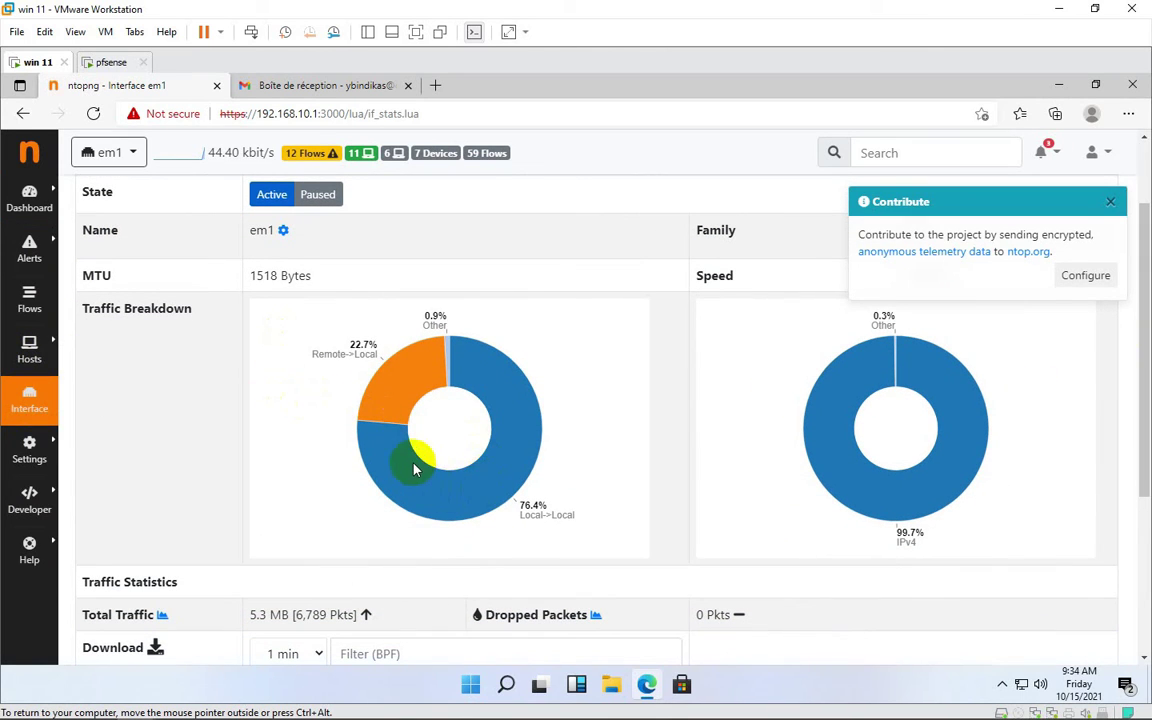
{"action": "left_click", "coordinate": [27, 446]}
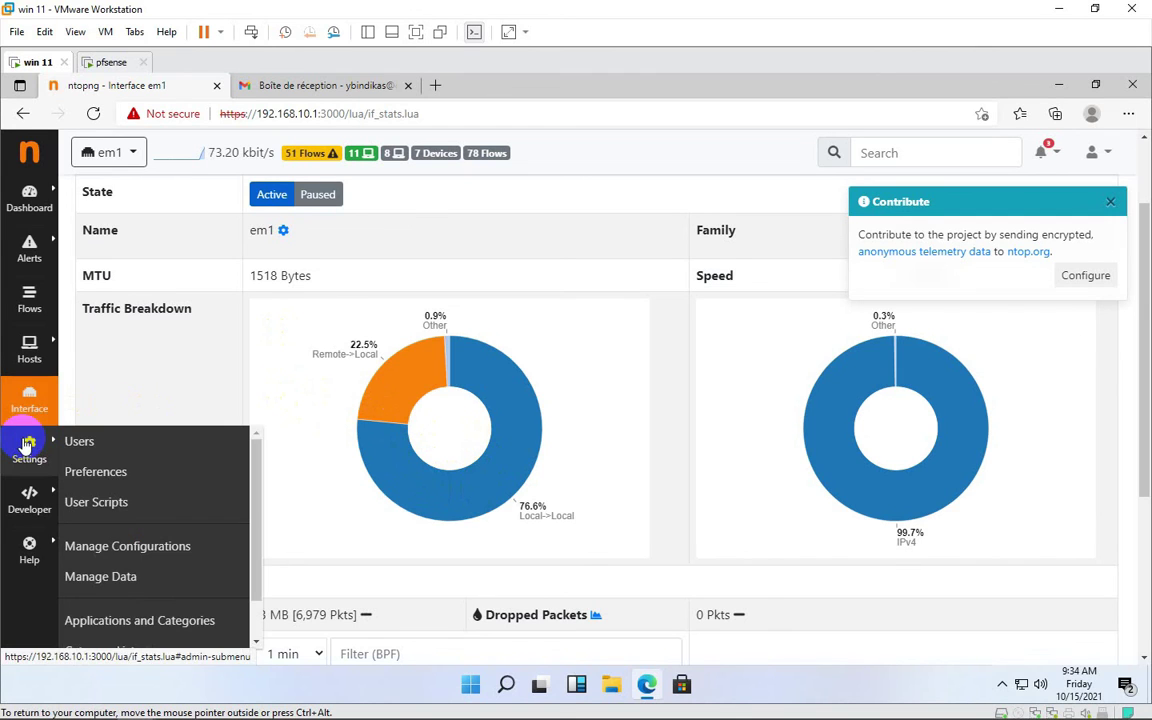
{"action": "mouse_move", "coordinate": [33, 345]}
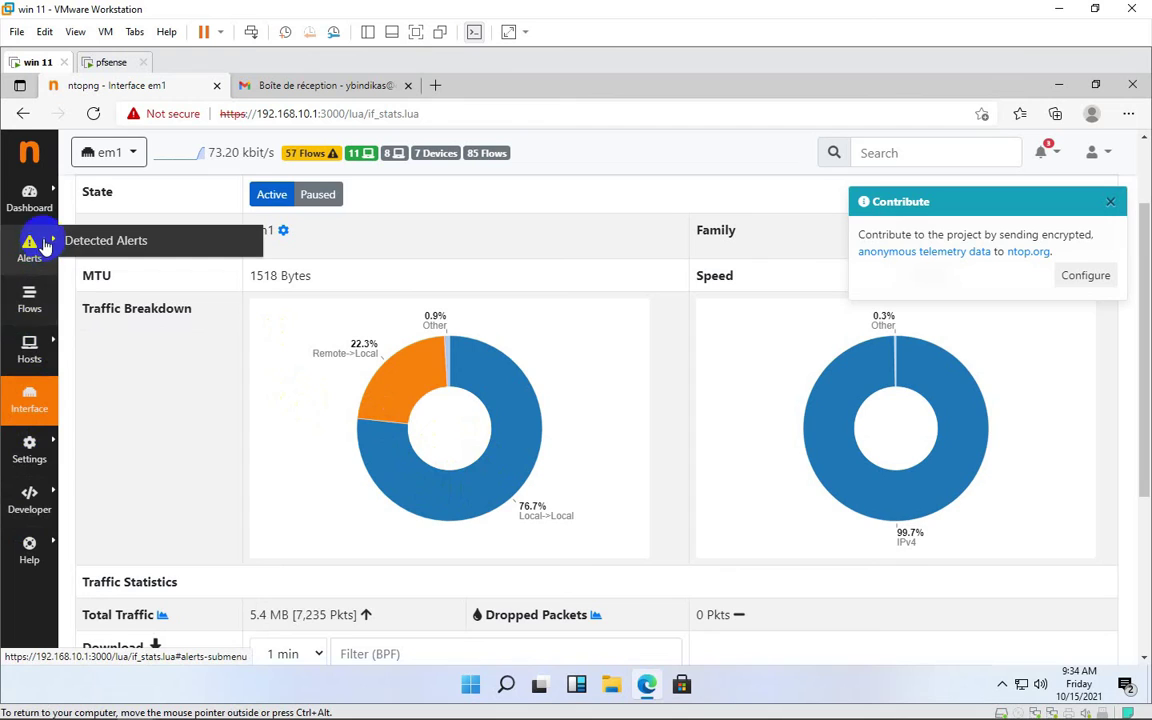
{"action": "mouse_move", "coordinate": [30, 200]}
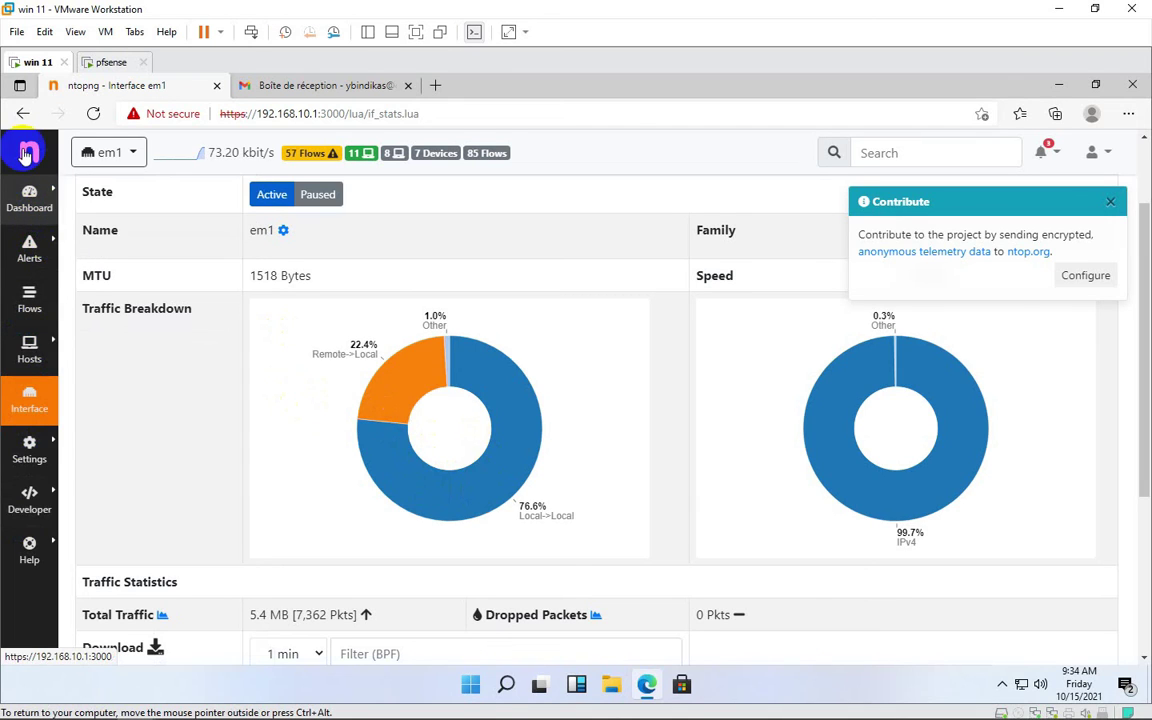
{"action": "left_click", "coordinate": [133, 156]}
{"action": "left_click", "coordinate": [133, 156]}
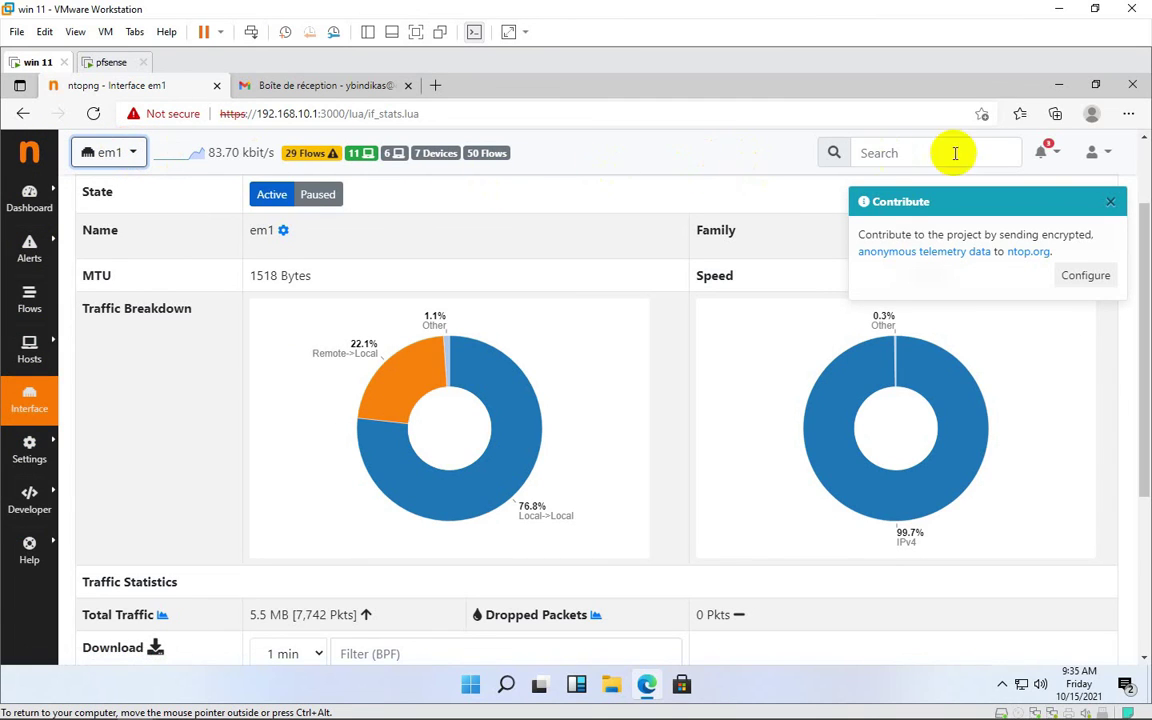
{"action": "left_click", "coordinate": [1050, 161]}
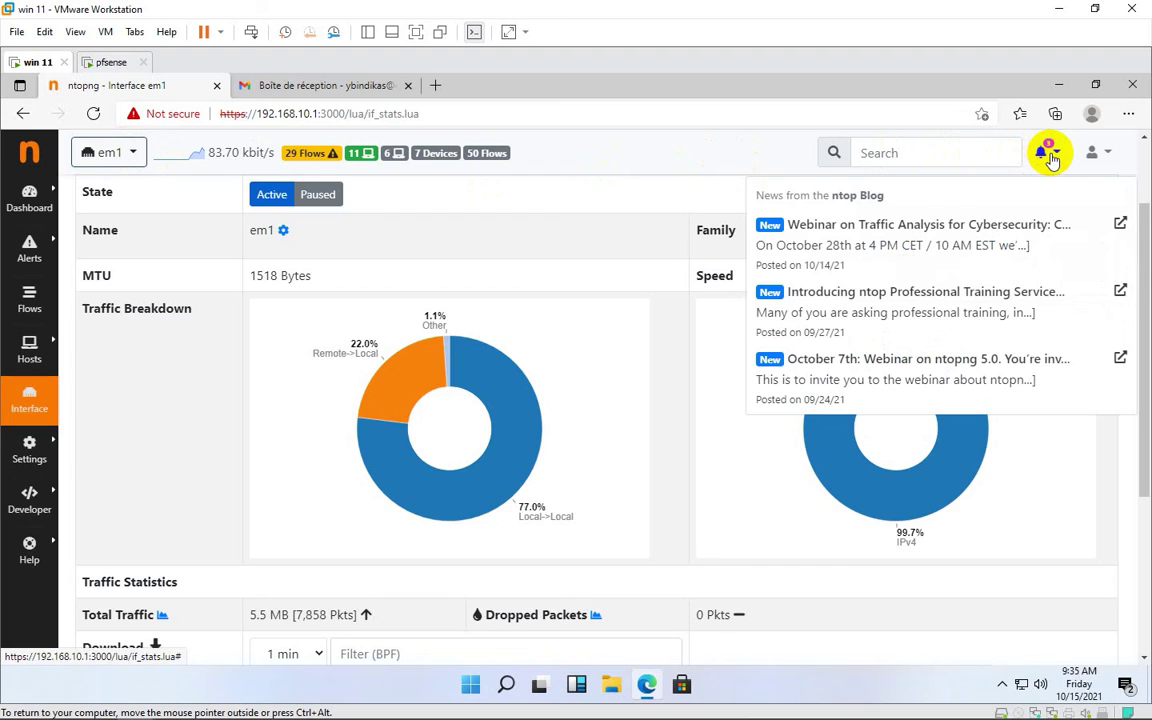
{"action": "left_click", "coordinate": [1050, 161]}
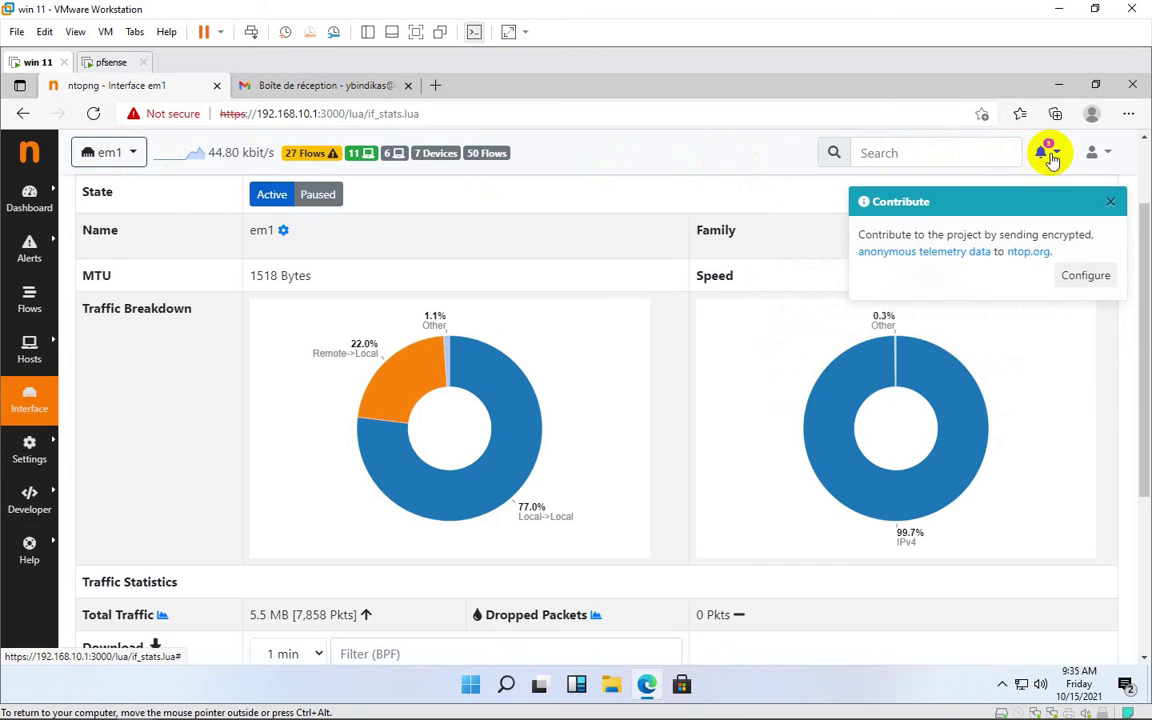